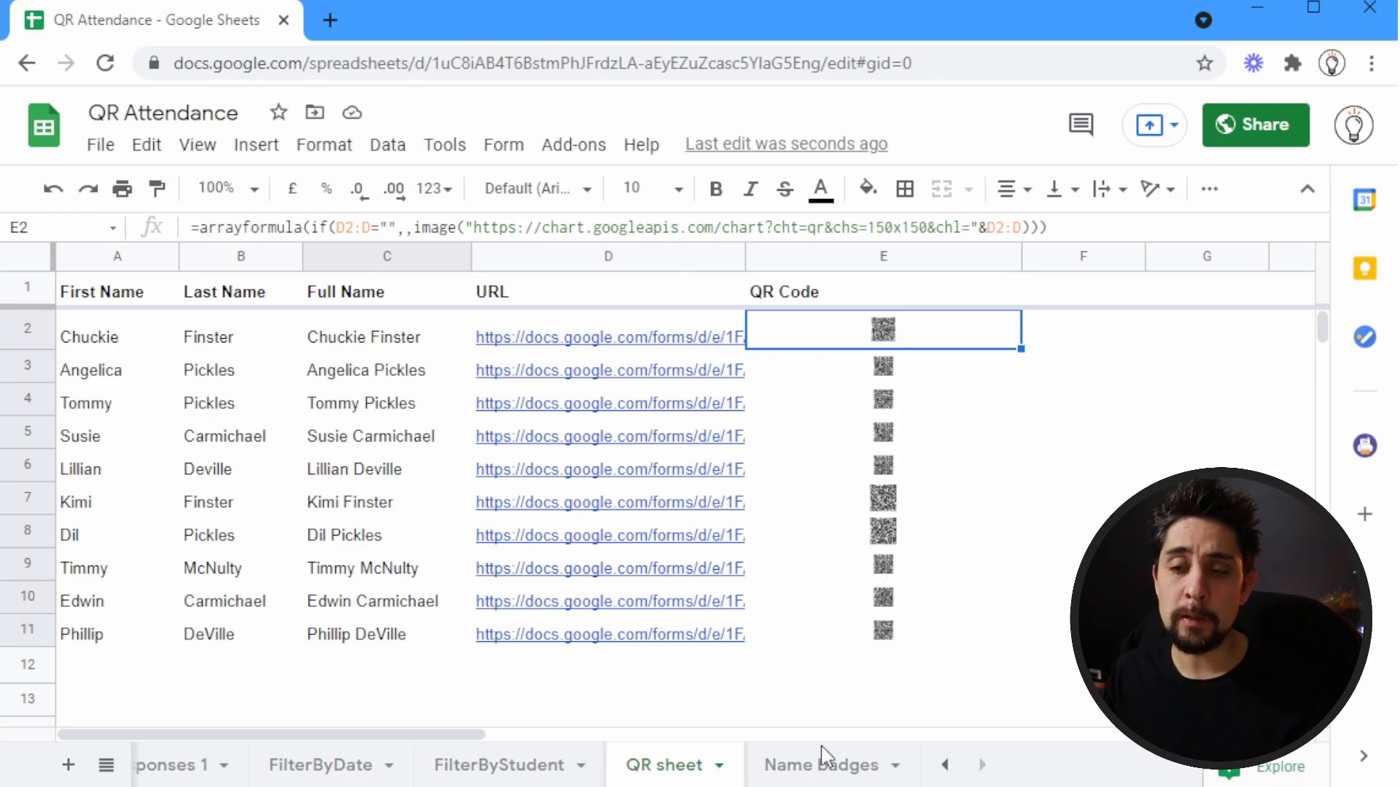
Add a new sheet to the spreadsheet and name it NameBadges
{"action": "left_click", "coordinate": [67, 765]}
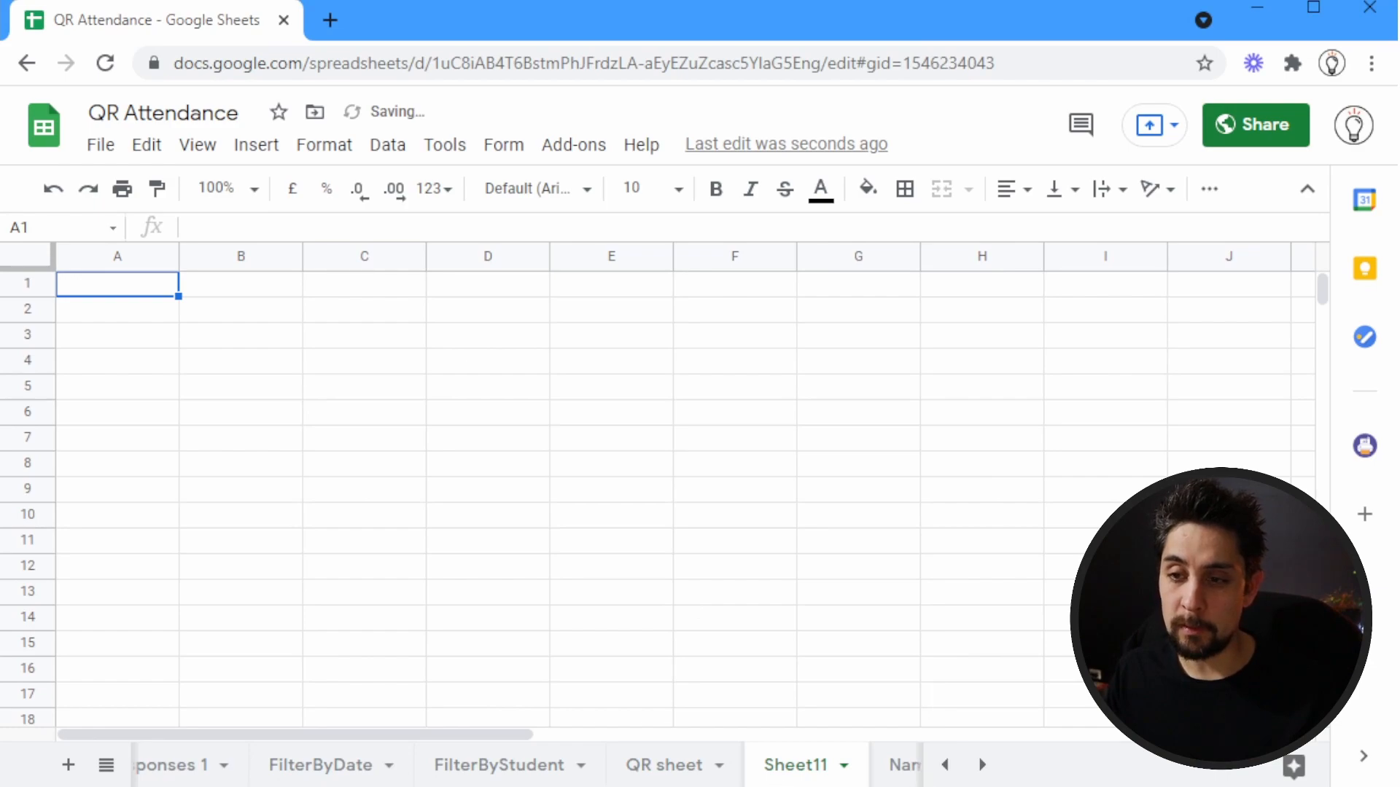
{"action": "double_click", "coordinate": [815, 773]}
{"action": "type", "text": "NameBadges"}
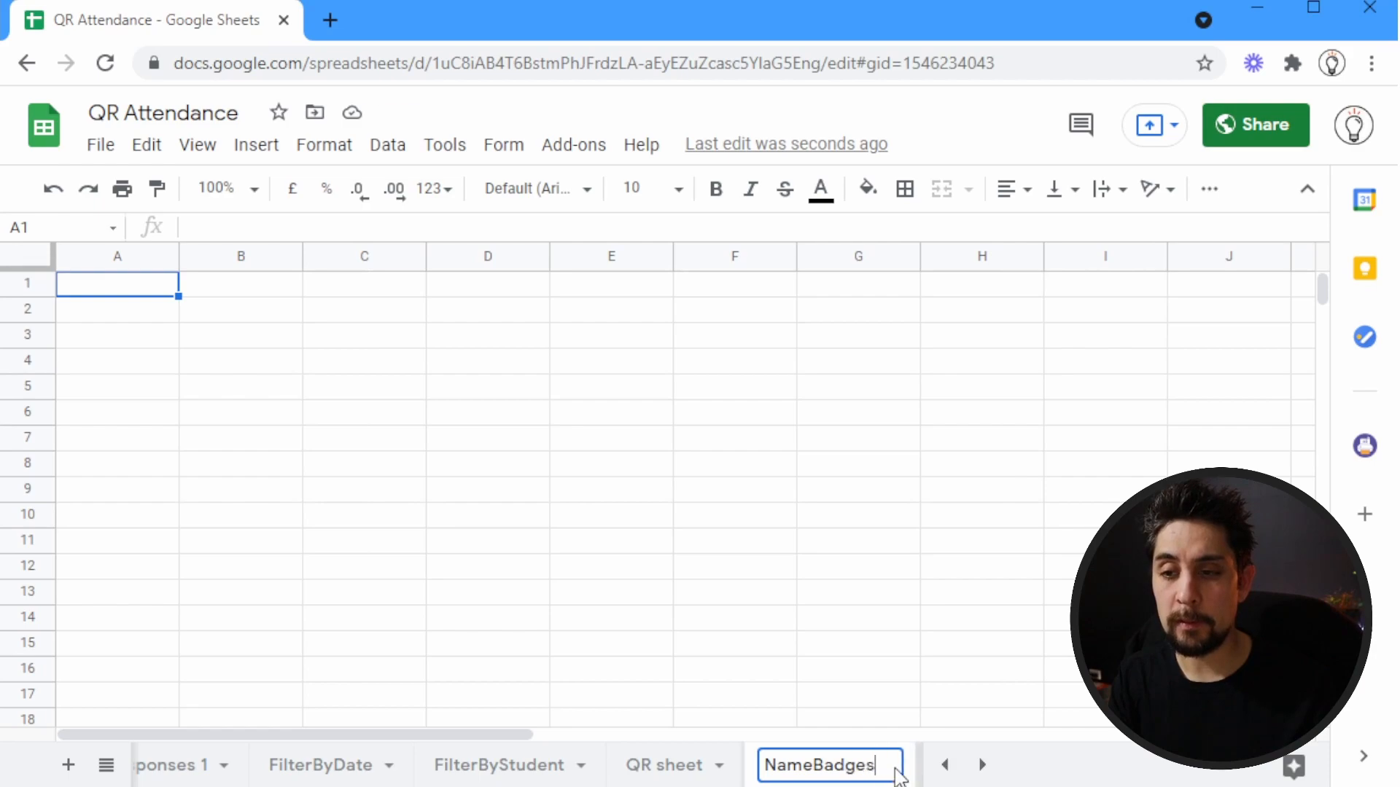
{"action": "key", "text": "Return"}
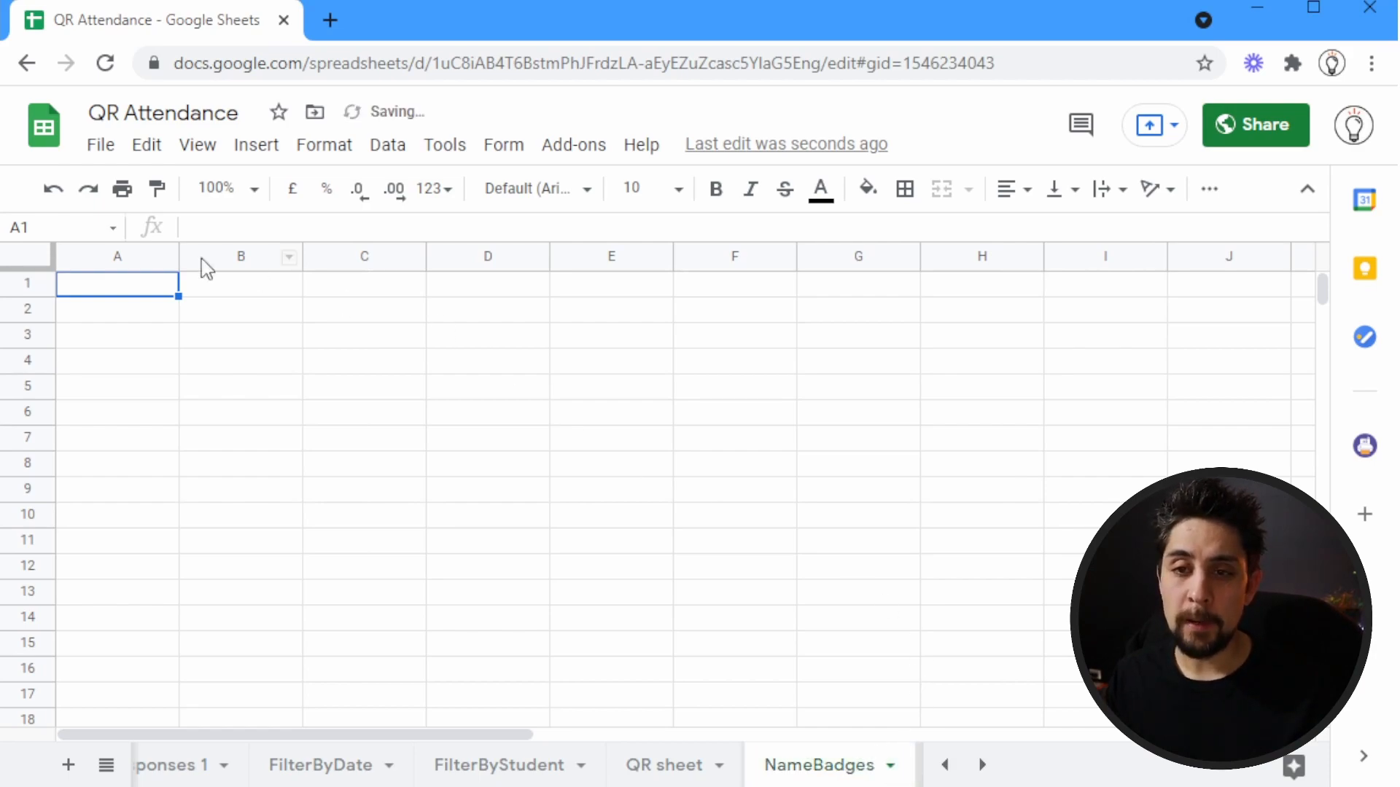
In cell A1 of NameBadges, enter a transpose formula that references the QR codes in 'QR sheet'!E2:E11
{"action": "left_click", "coordinate": [145, 288]}
{"action": "type", "text": "=transpose("}
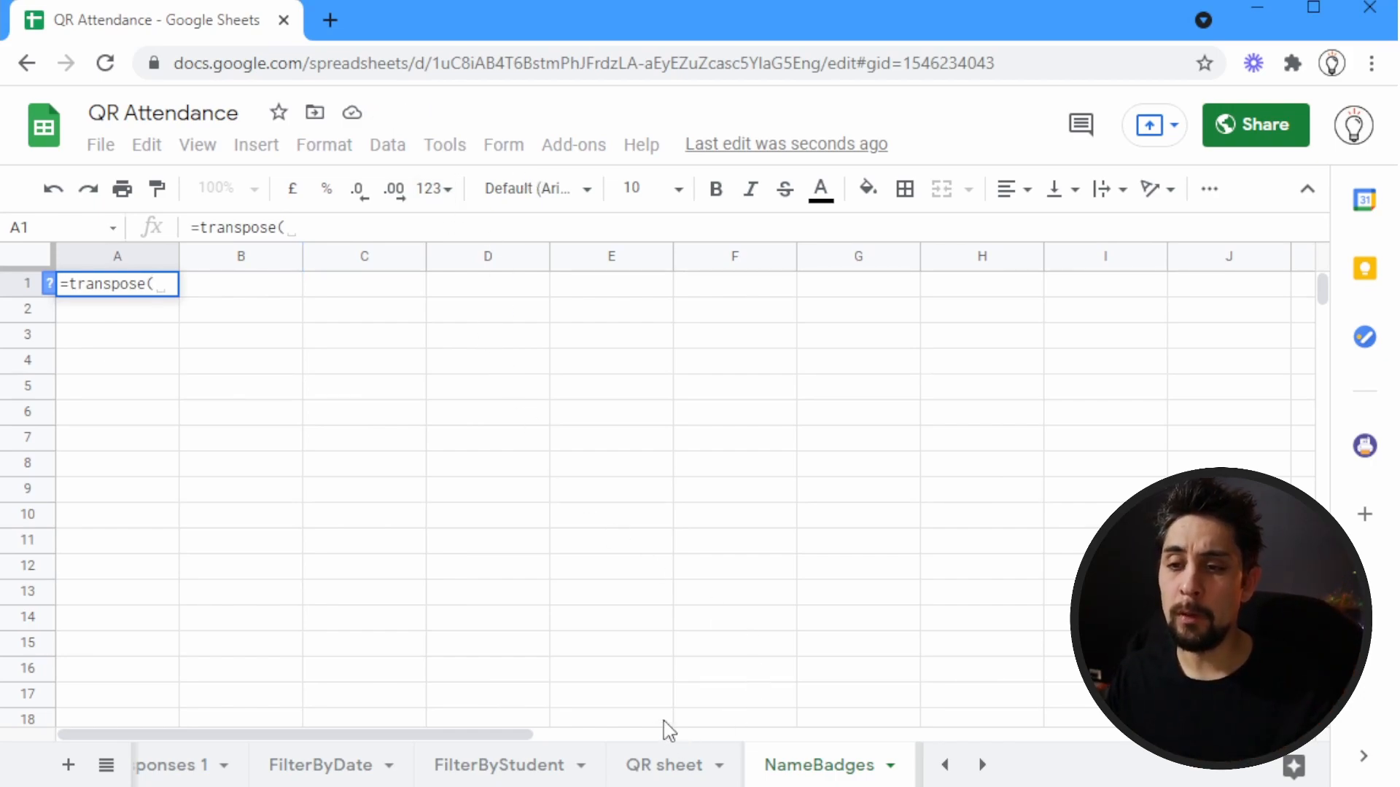
{"action": "left_click", "coordinate": [683, 766]}
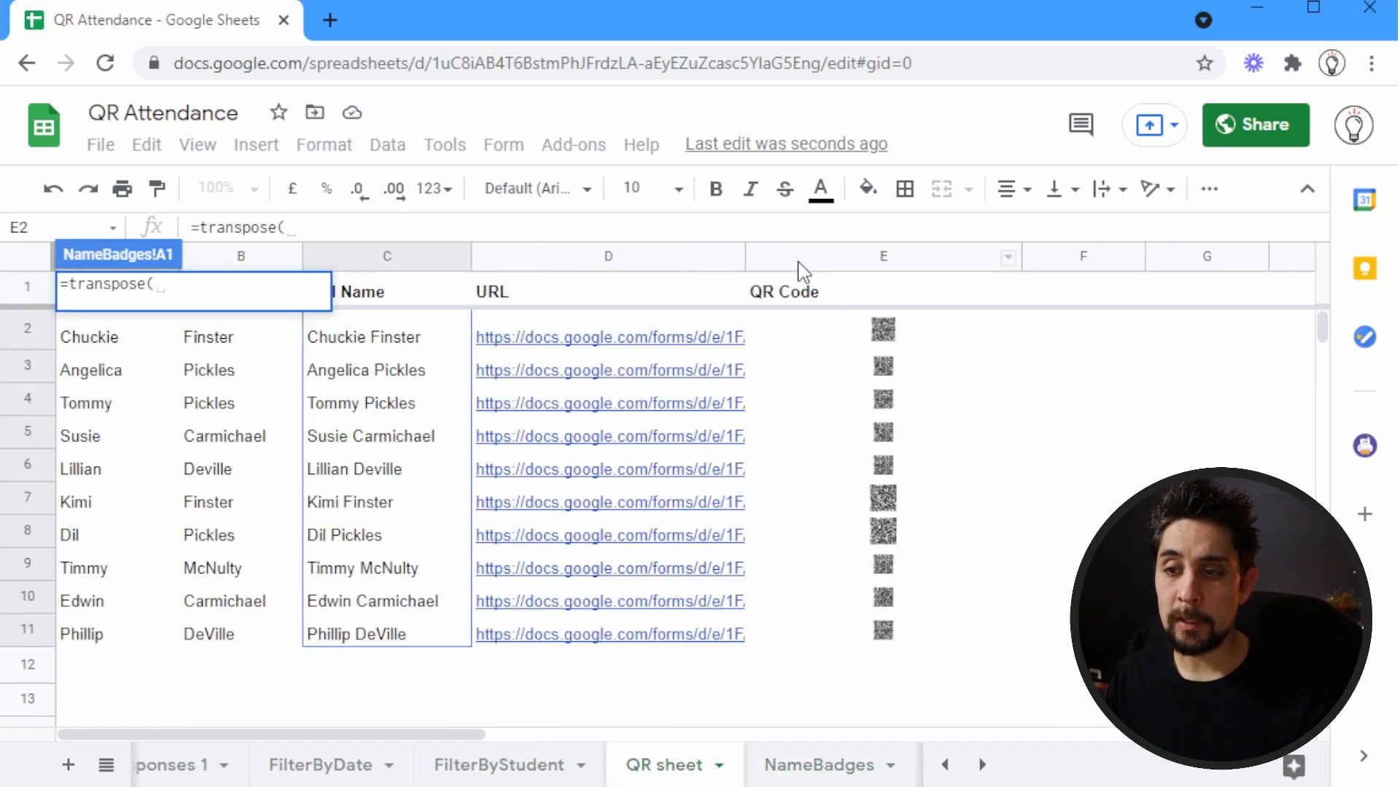
{"action": "left_click", "coordinate": [842, 332]}
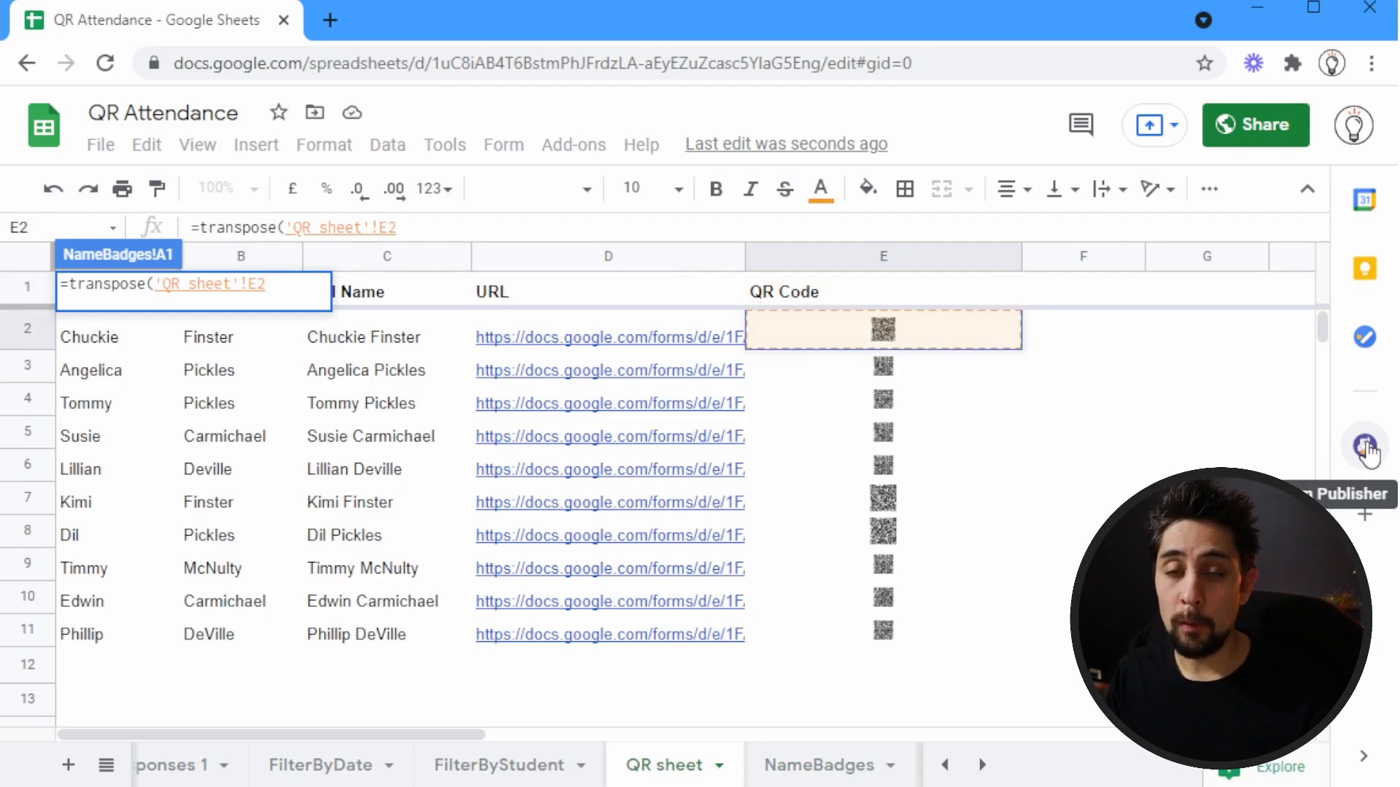
{"action": "key", "text": "ctrl+shift+Down"}
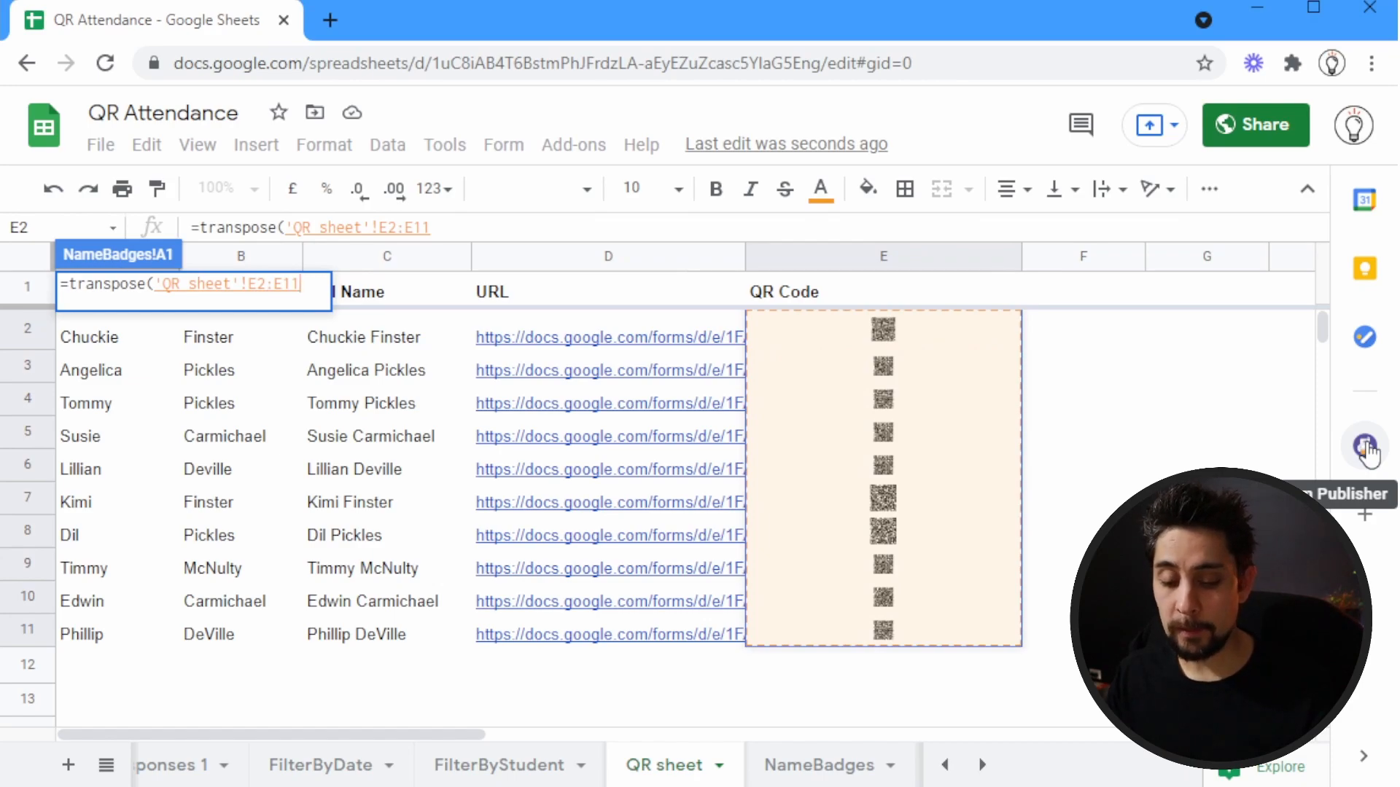
{"action": "key", "text": "Return"}
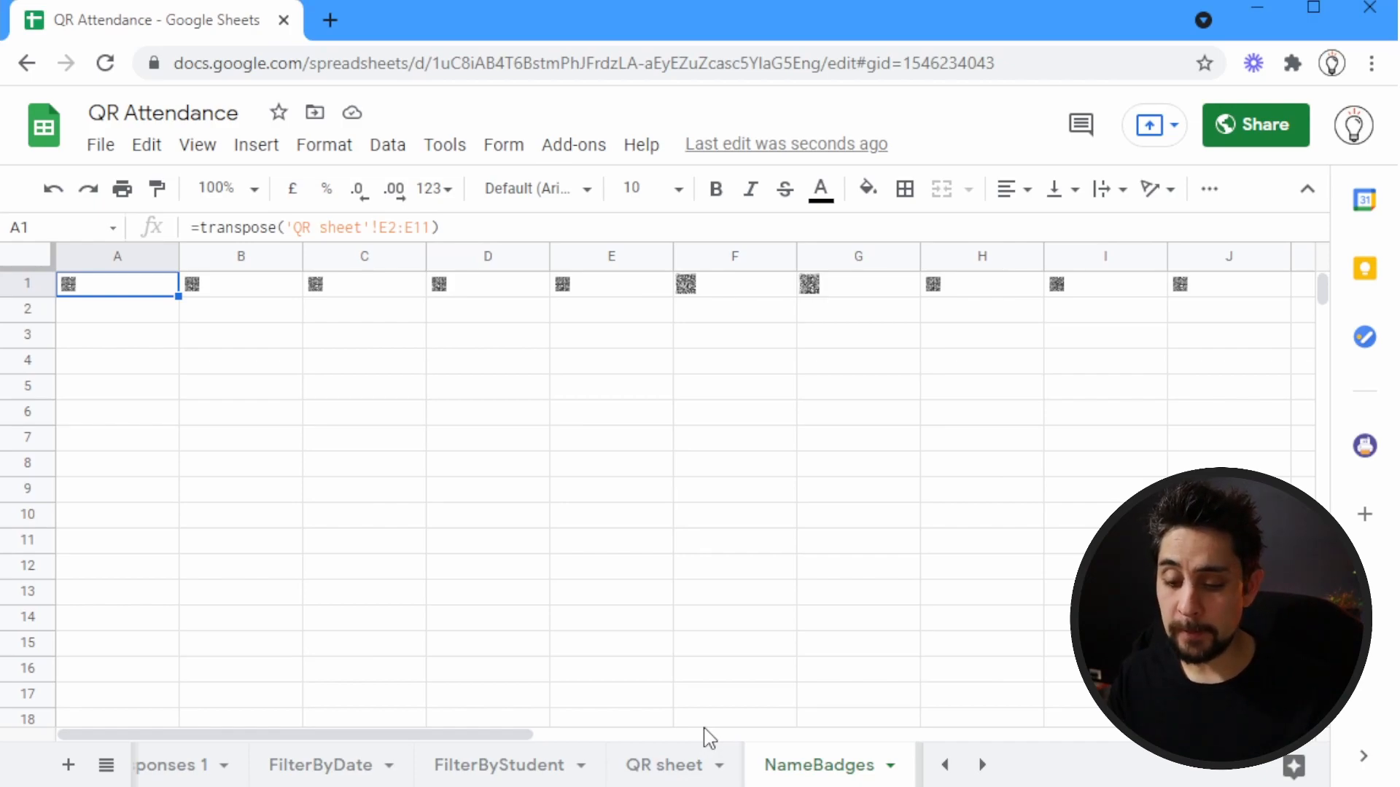
In cell A2, enter a transpose formula that references the full names in 'QR sheet'!C2:C11
{"action": "key", "text": "Down"}
{"action": "type", "text": "="}
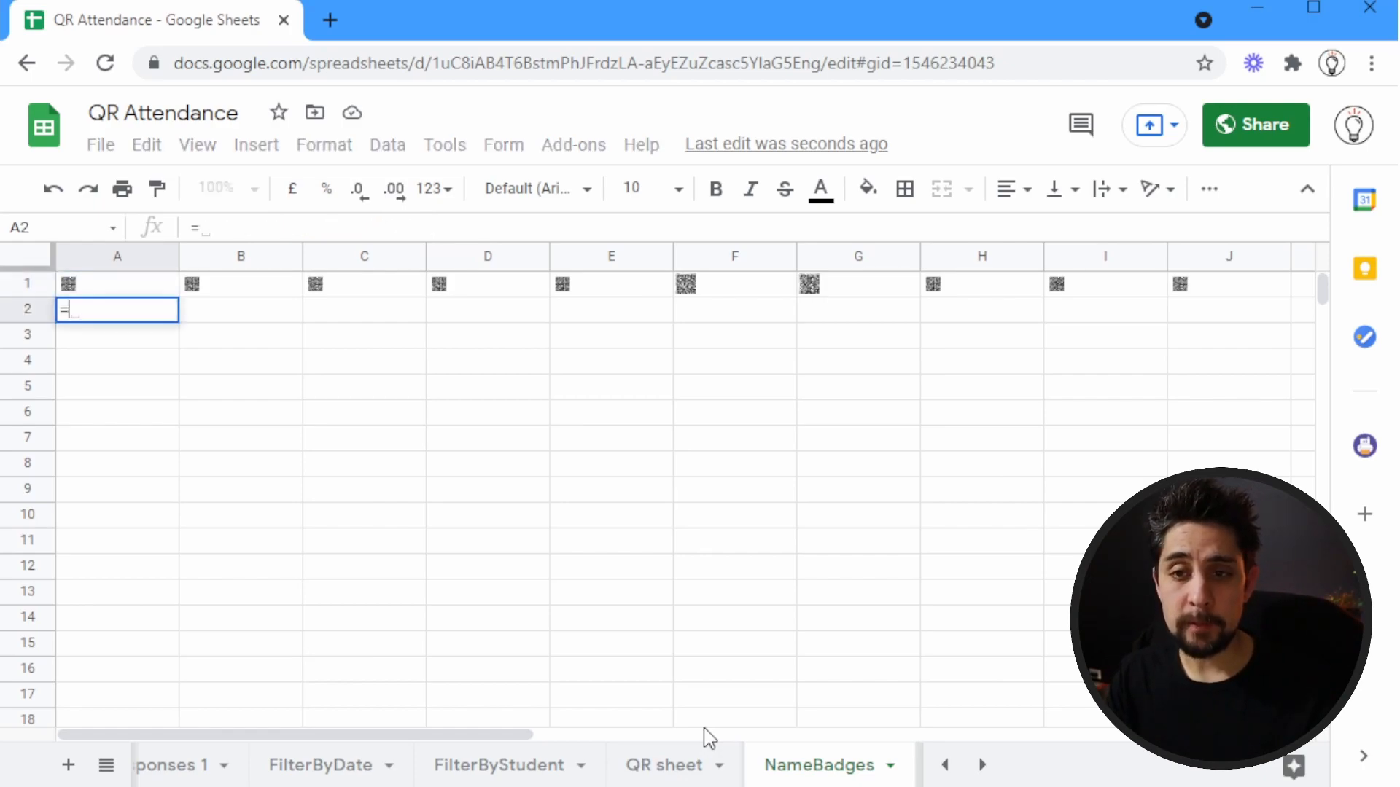
{"action": "type", "text": "transpose("}
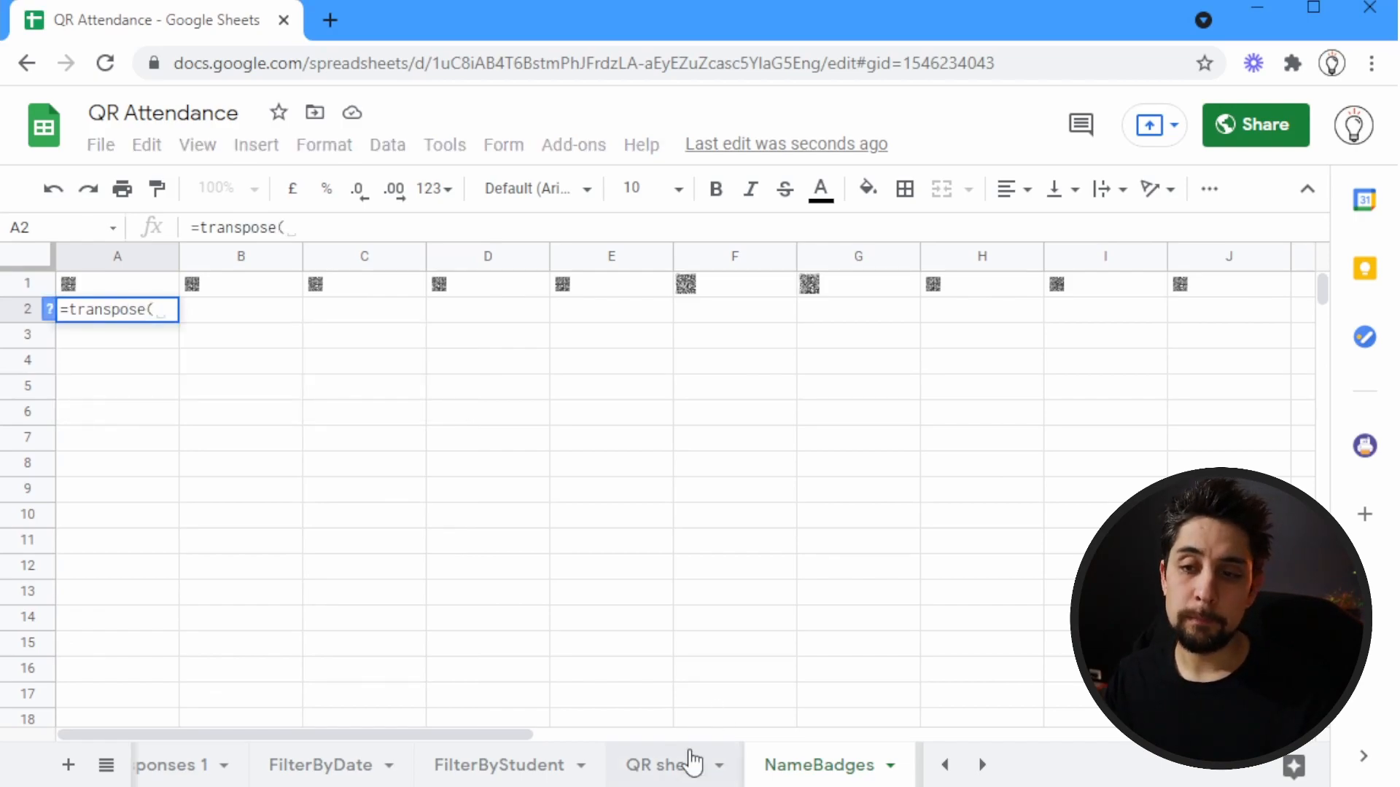
{"action": "left_click", "coordinate": [665, 765]}
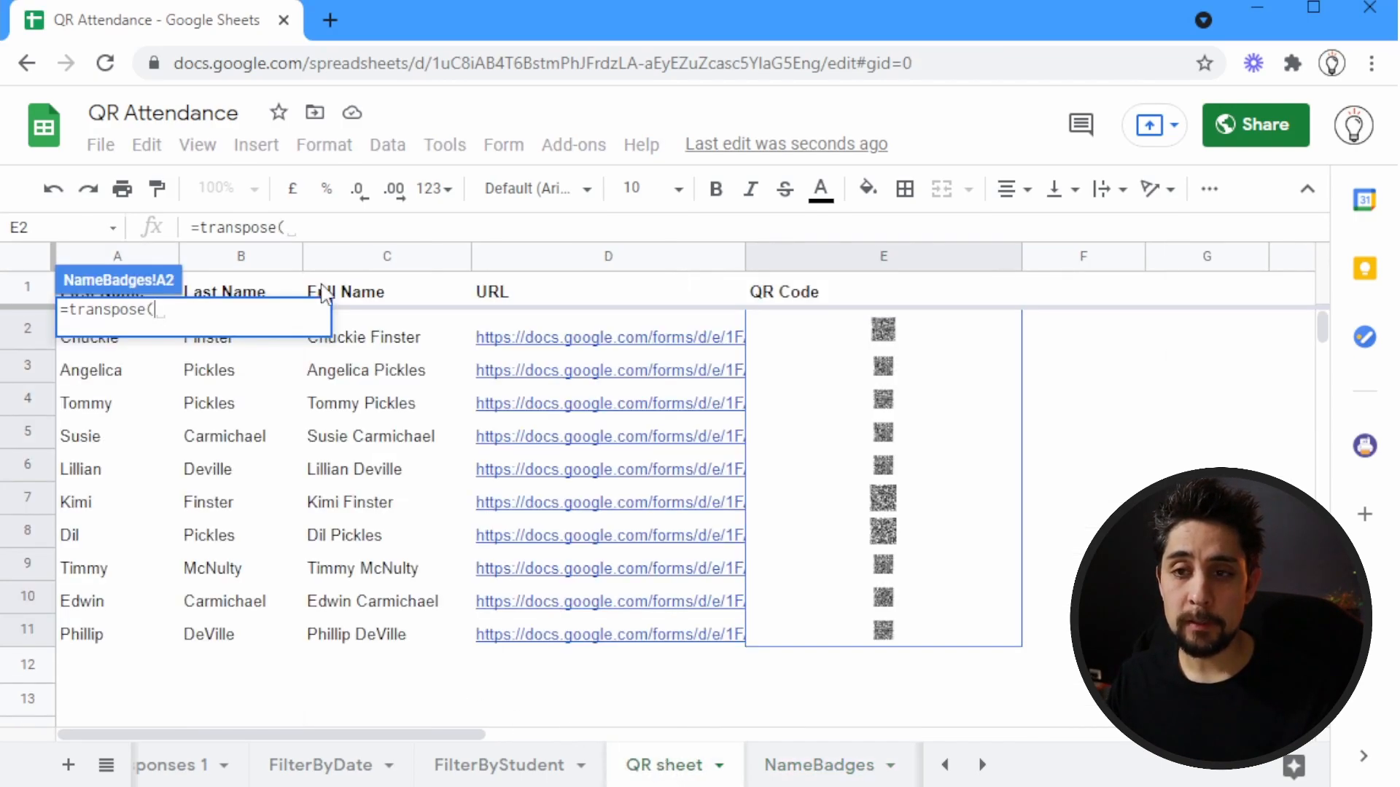
{"action": "left_click", "coordinate": [392, 326]}
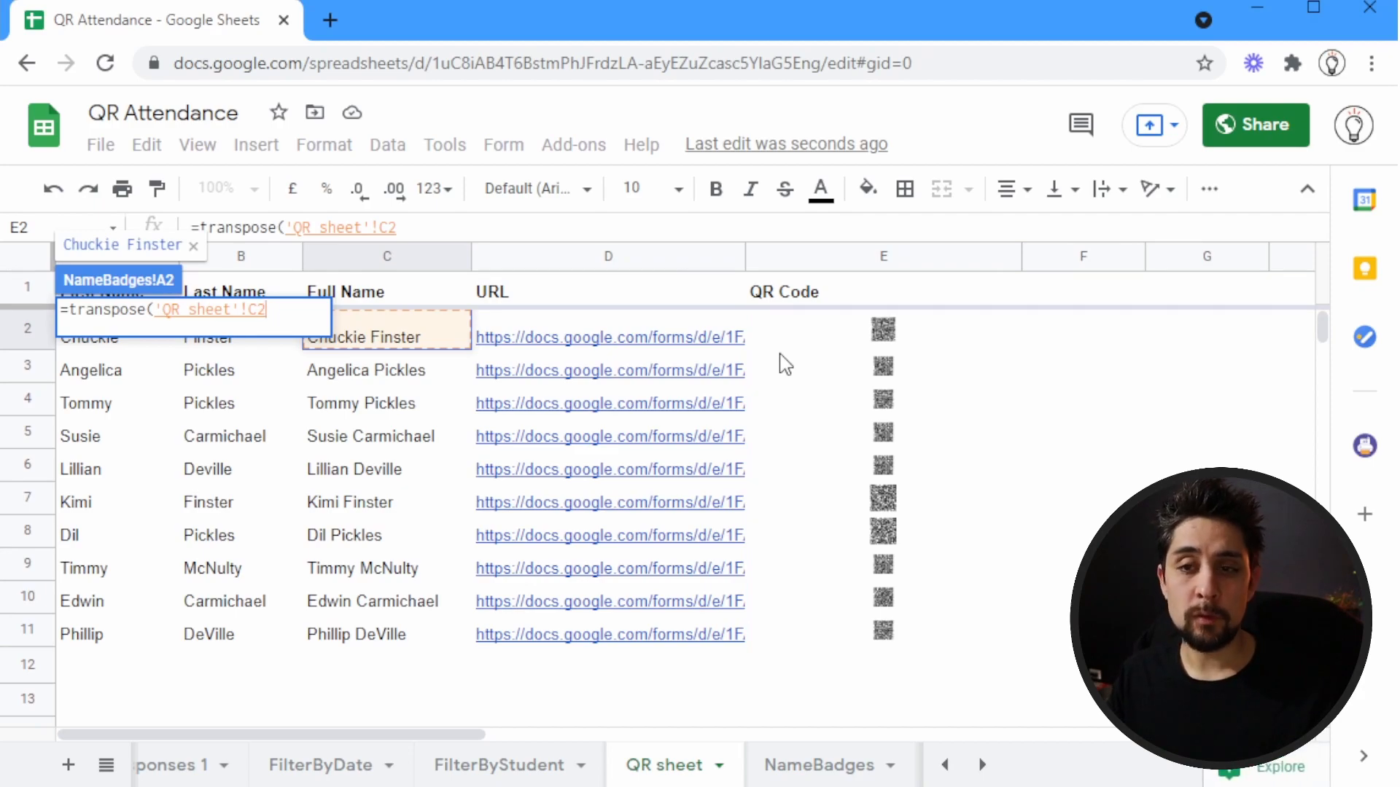
{"action": "key", "text": "ctrl+shift+Down"}
{"action": "key", "text": "Return"}
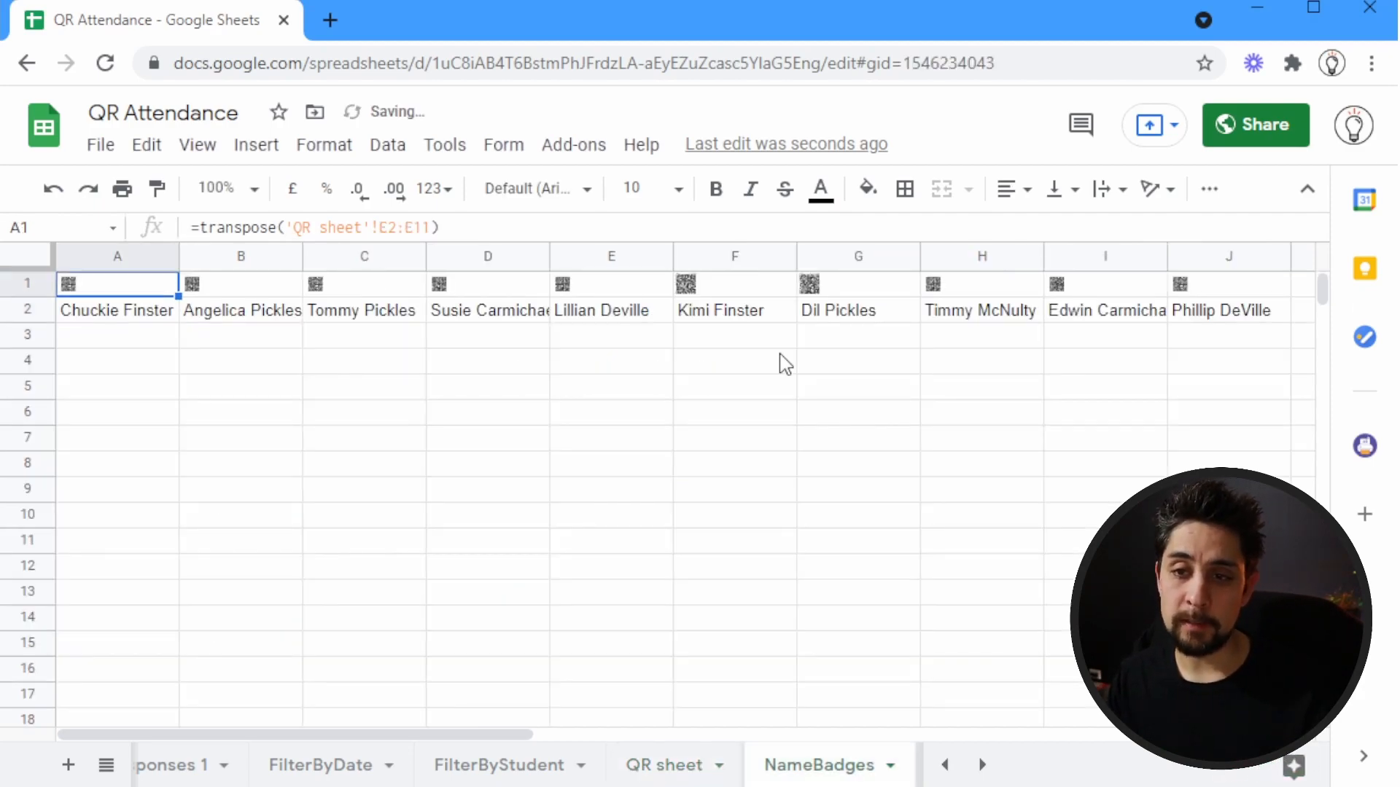
{"action": "left_click", "coordinate": [130, 284]}
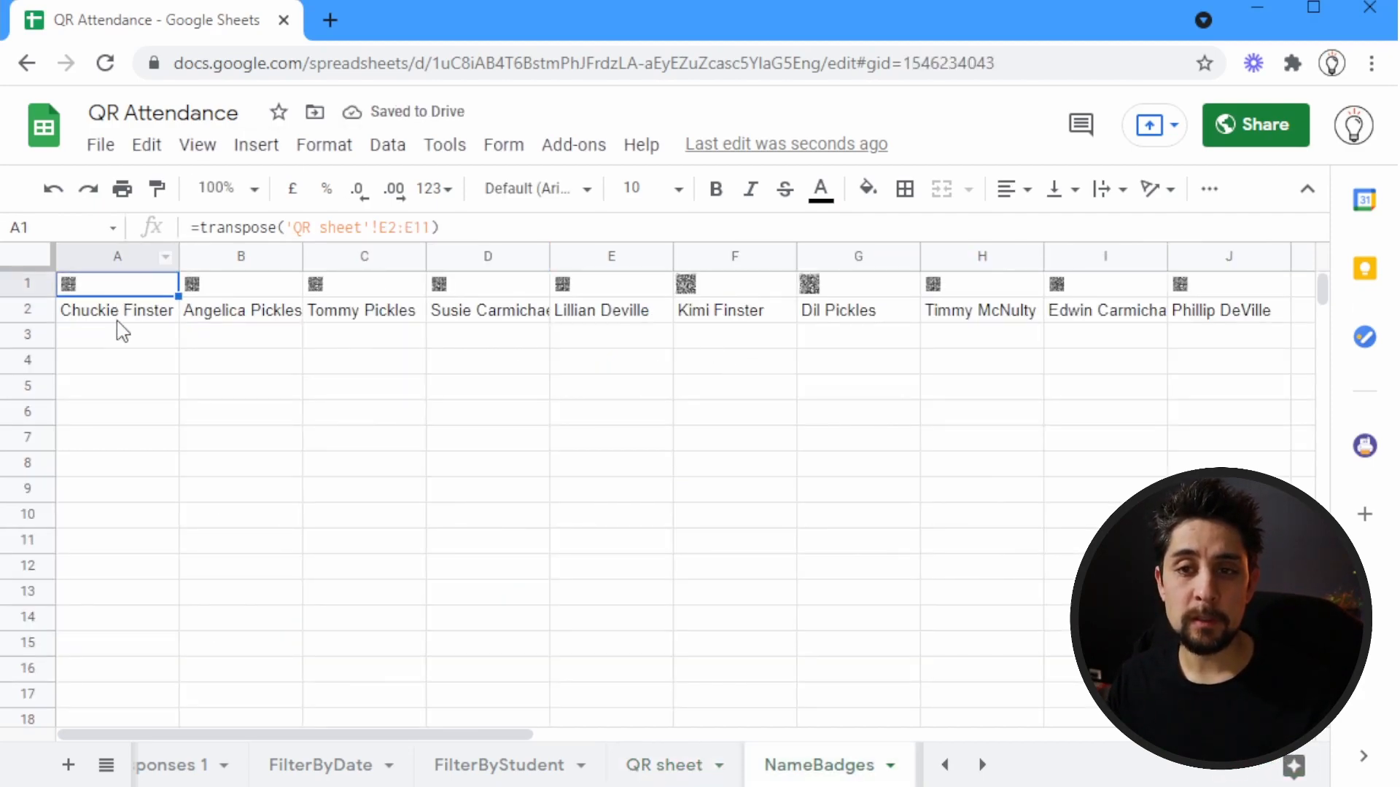
{"action": "left_click", "coordinate": [117, 314]}
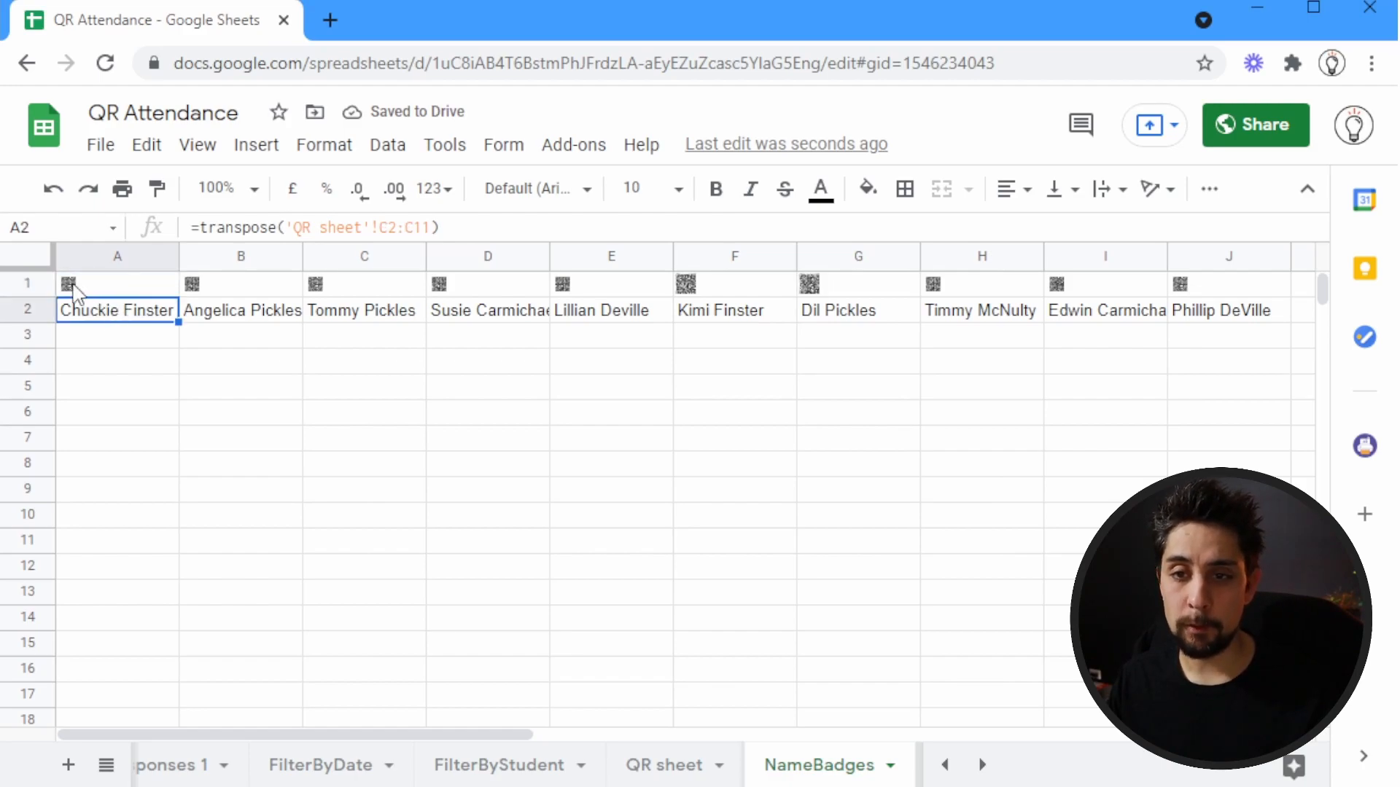
Widen all columns to about twice their width and make row 1 tall enough for large QR codes
{"action": "left_click", "coordinate": [29, 259]}
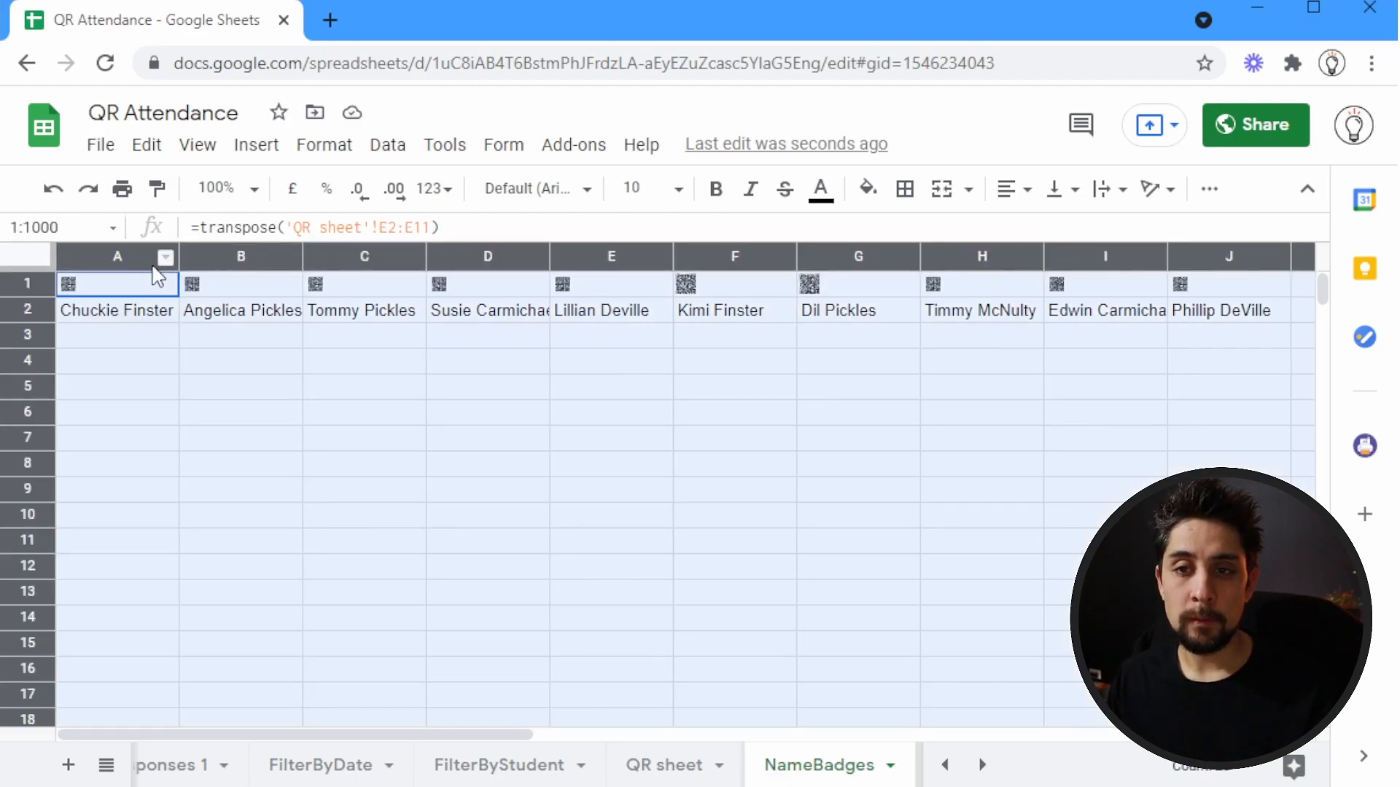
{"action": "left_click_drag", "start_coordinate": [177, 257], "coordinate": [306, 256]}
{"action": "left_click", "coordinate": [124, 314]}
{"action": "left_click", "coordinate": [39, 281]}
{"action": "left_click_drag", "start_coordinate": [34, 297], "coordinate": [23, 480]}
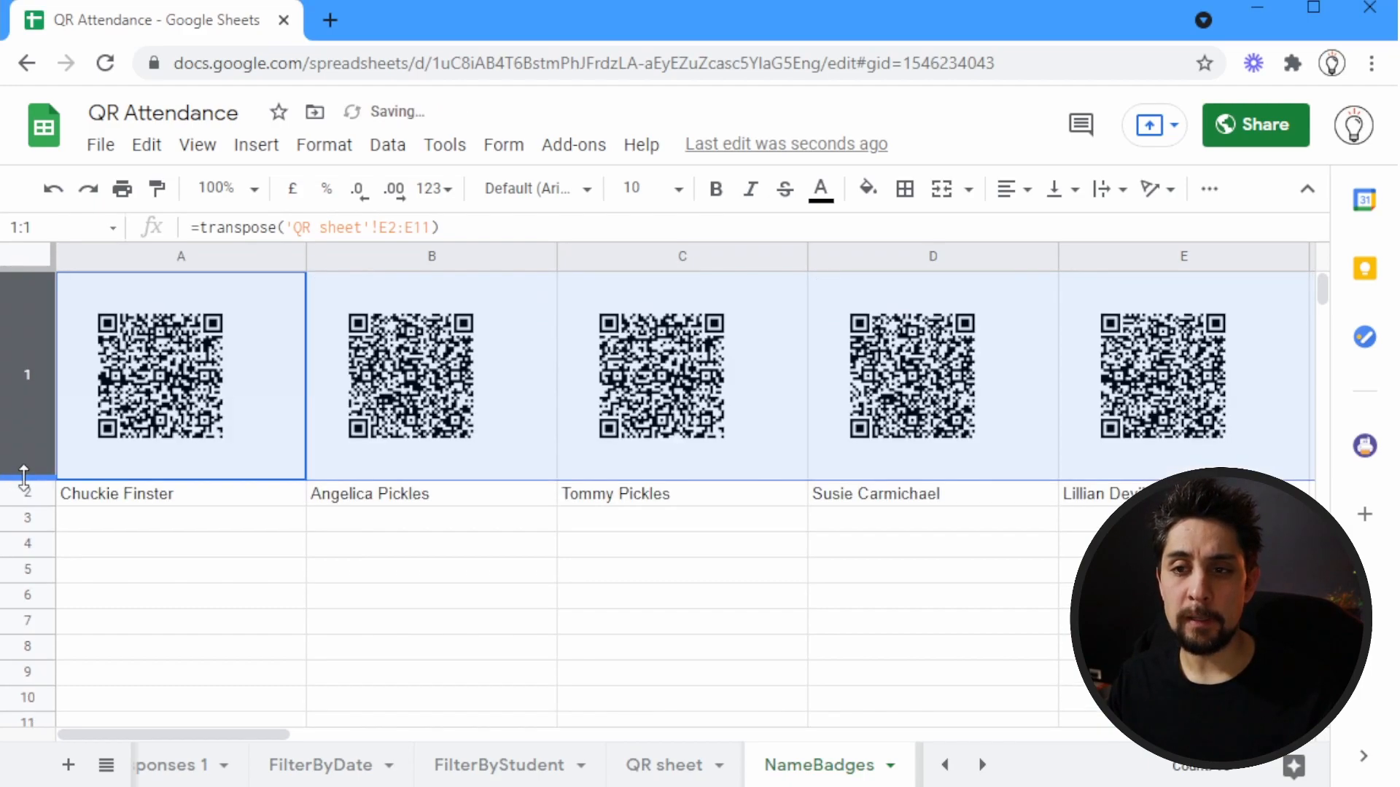
{"action": "left_click", "coordinate": [127, 378]}
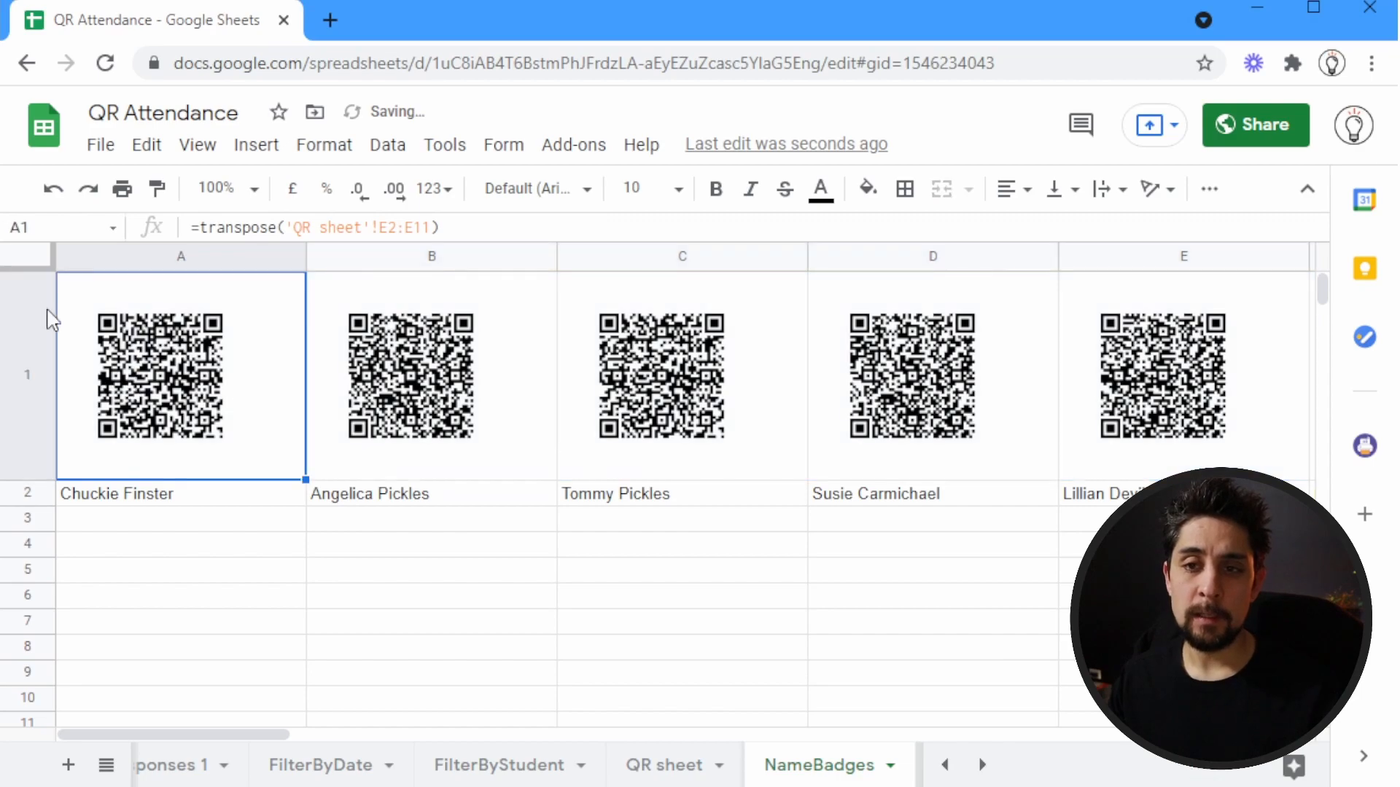
Center the contents of the whole sheet horizontally and make the names in A2:J2 bold
{"action": "left_click", "coordinate": [33, 261]}
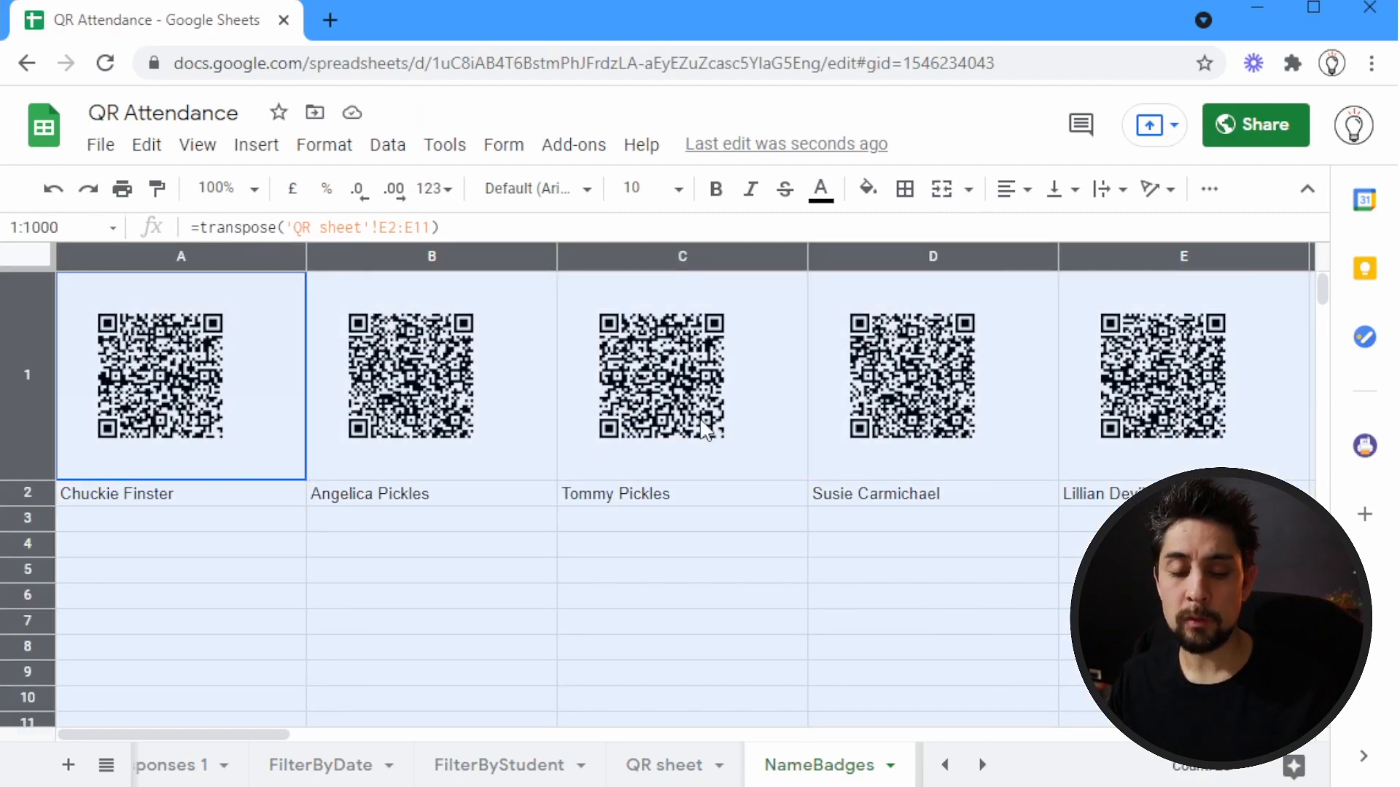
{"action": "key", "text": "ctrl+shift+e"}
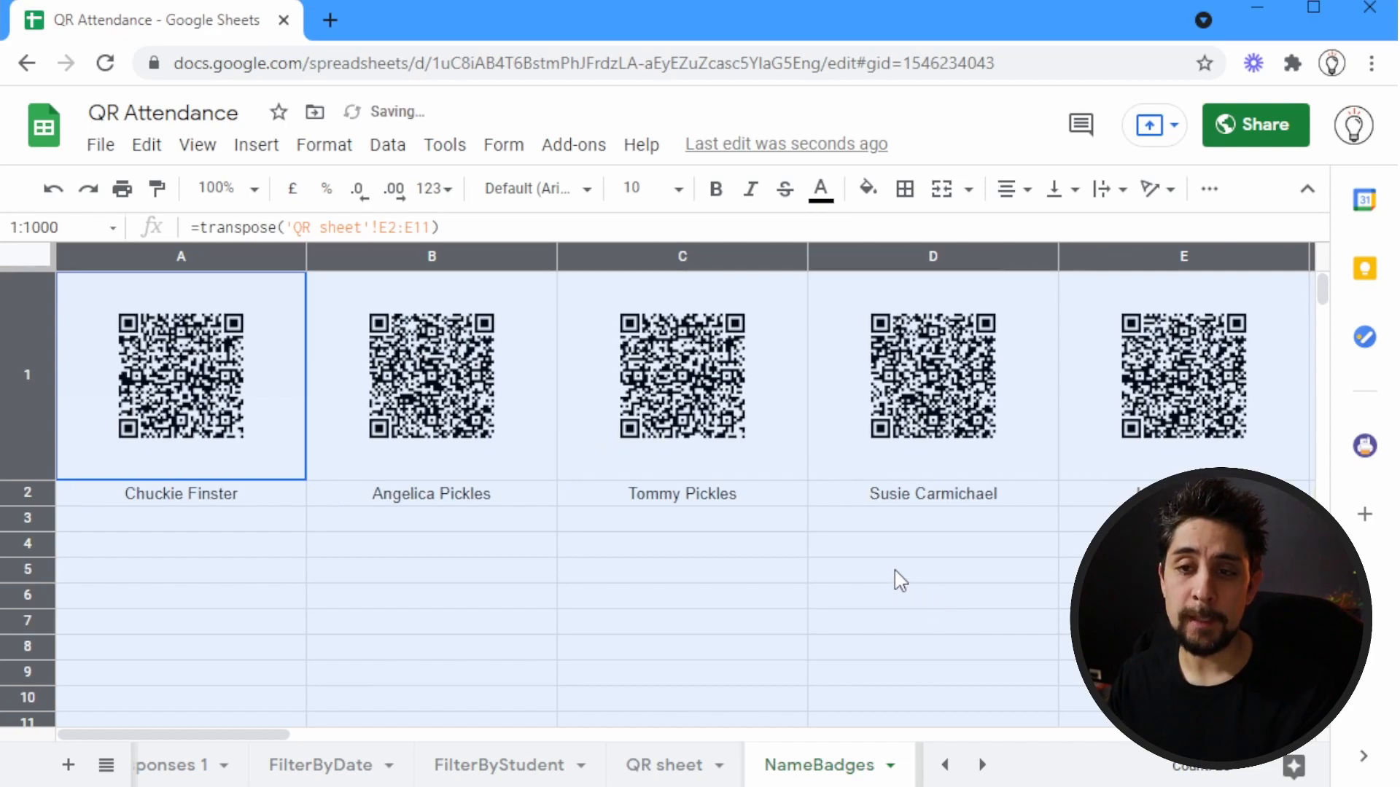
{"action": "left_click", "coordinate": [243, 495]}
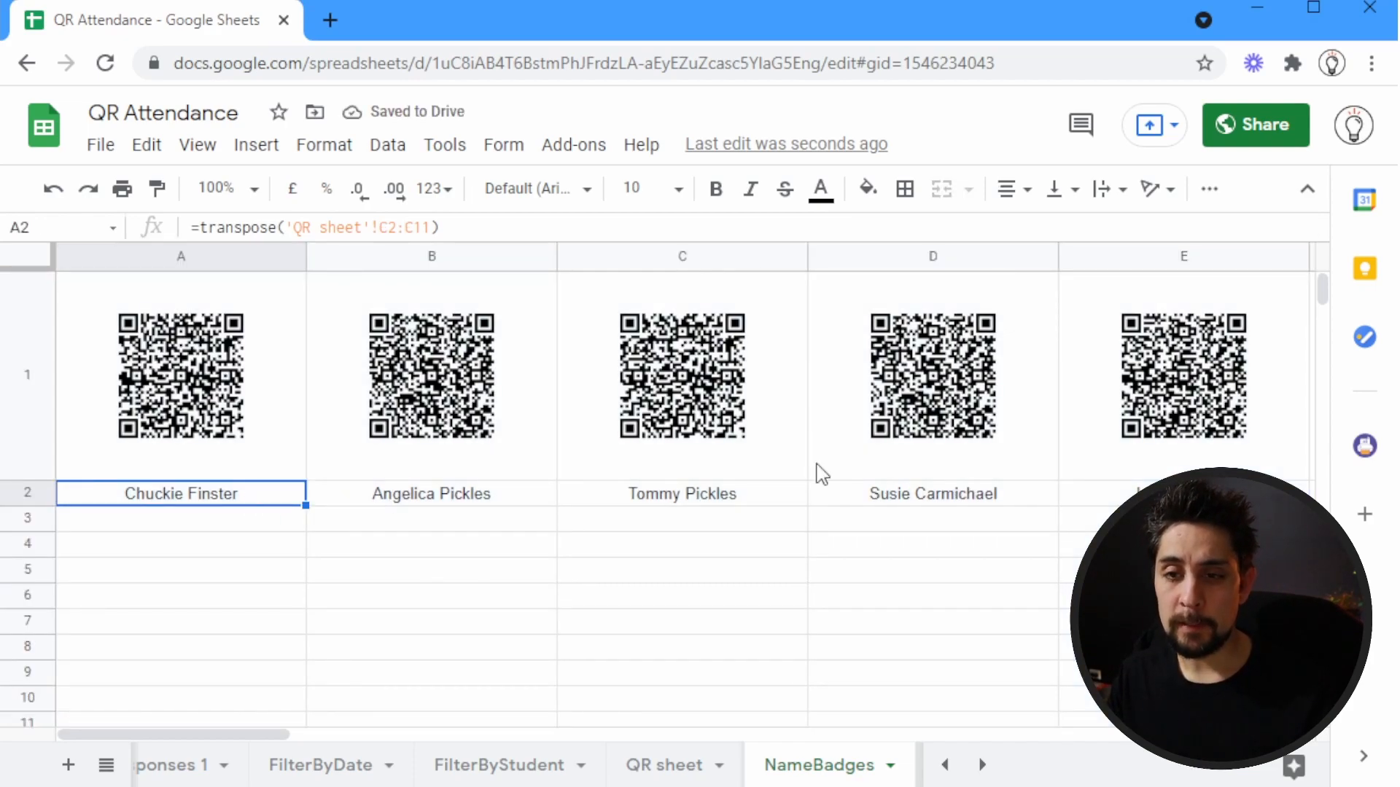
{"action": "key", "text": "ctrl+shift+Right"}
{"action": "key", "text": "ctrl+b"}
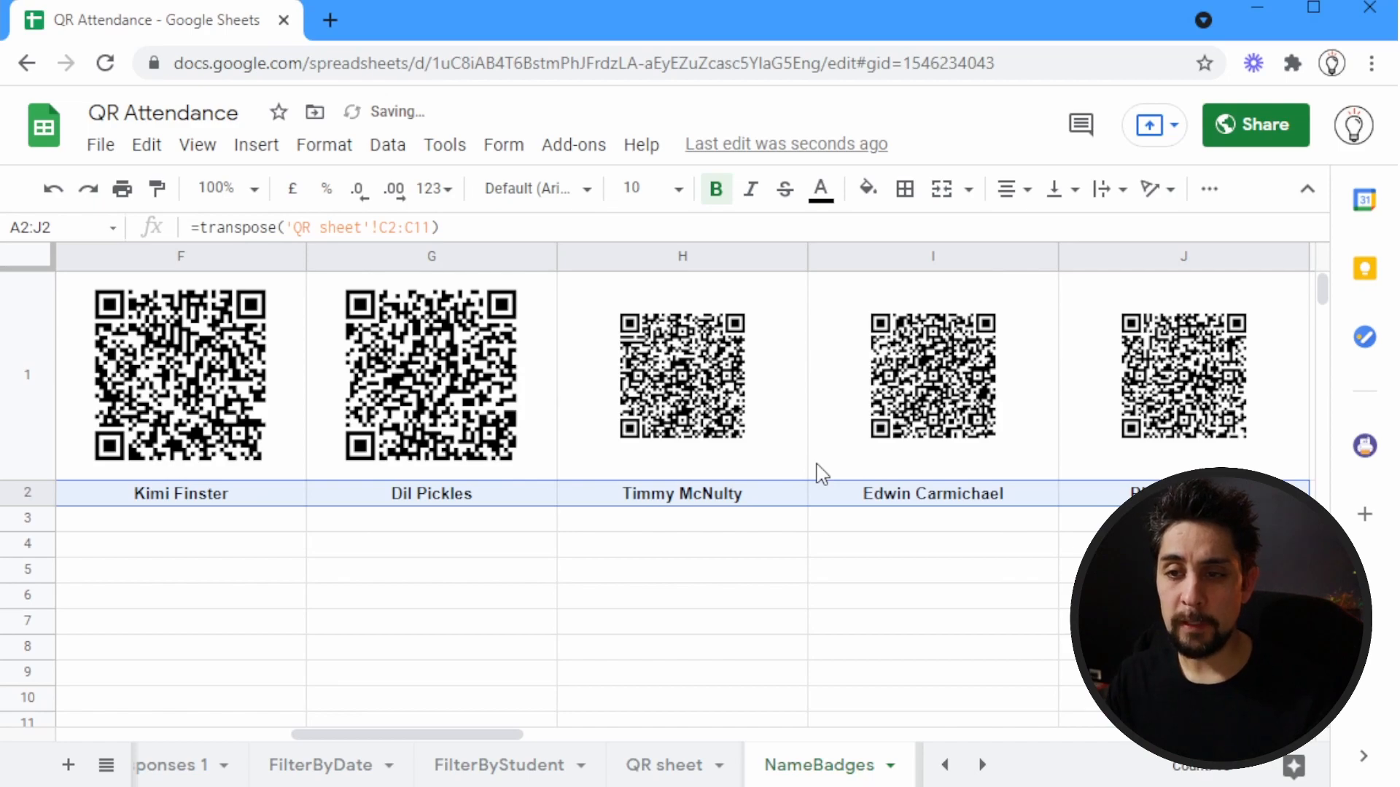
Apply thick bottom, right, top and left borders around the badge range A1:J2
{"action": "key", "text": "ctrl+Left"}
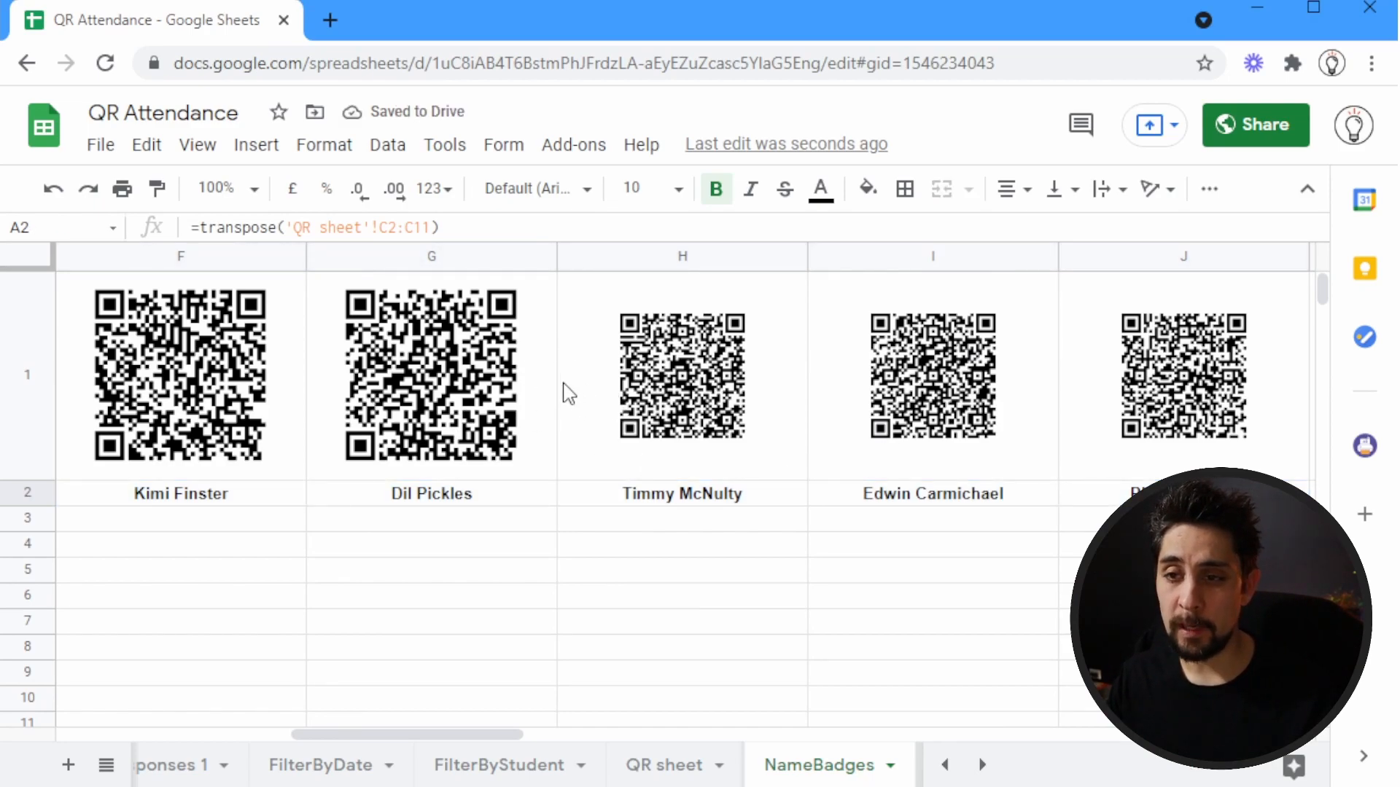
{"action": "key", "text": "Up"}
{"action": "key", "text": "Down"}
{"action": "key", "text": "Up"}
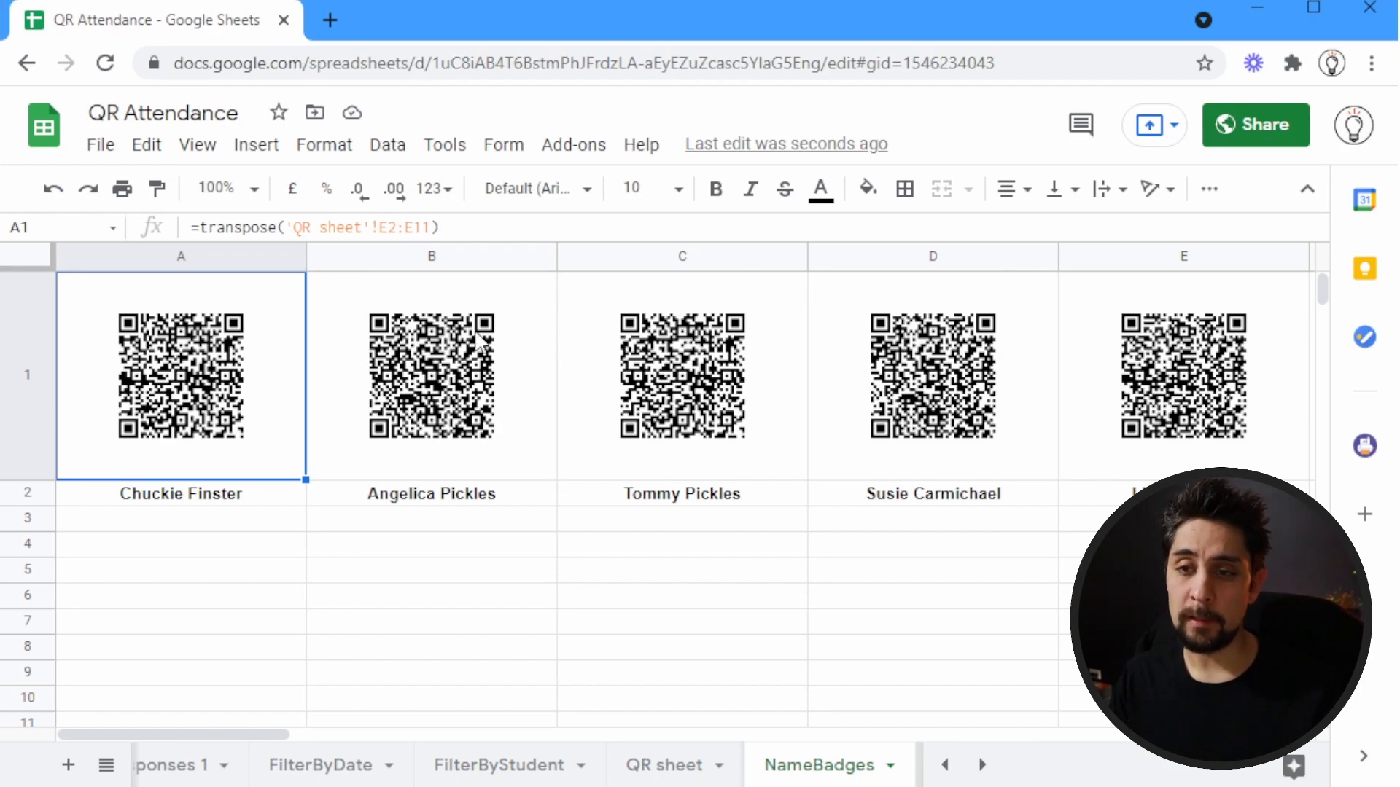
{"action": "key", "text": "ctrl+shift+Right"}
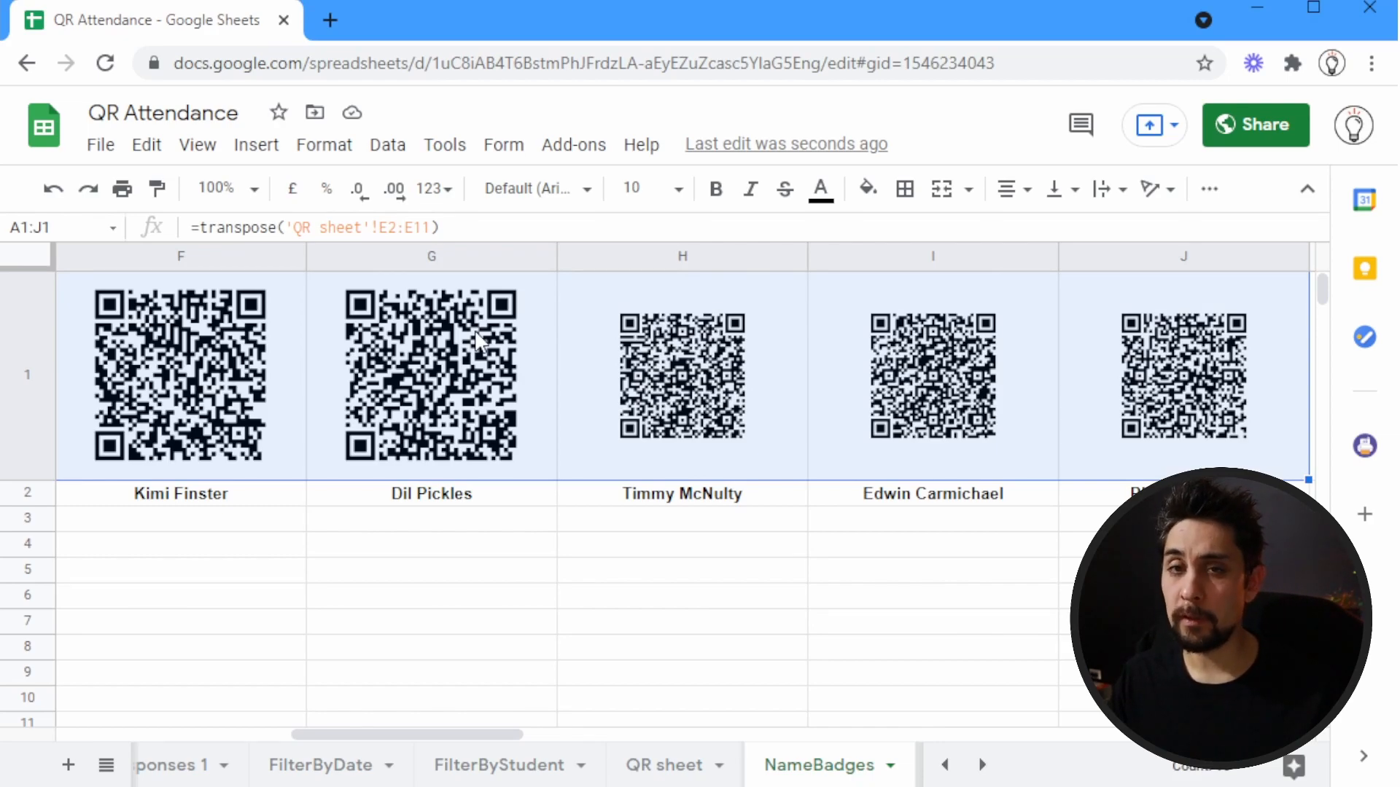
{"action": "key", "text": "shift+Down"}
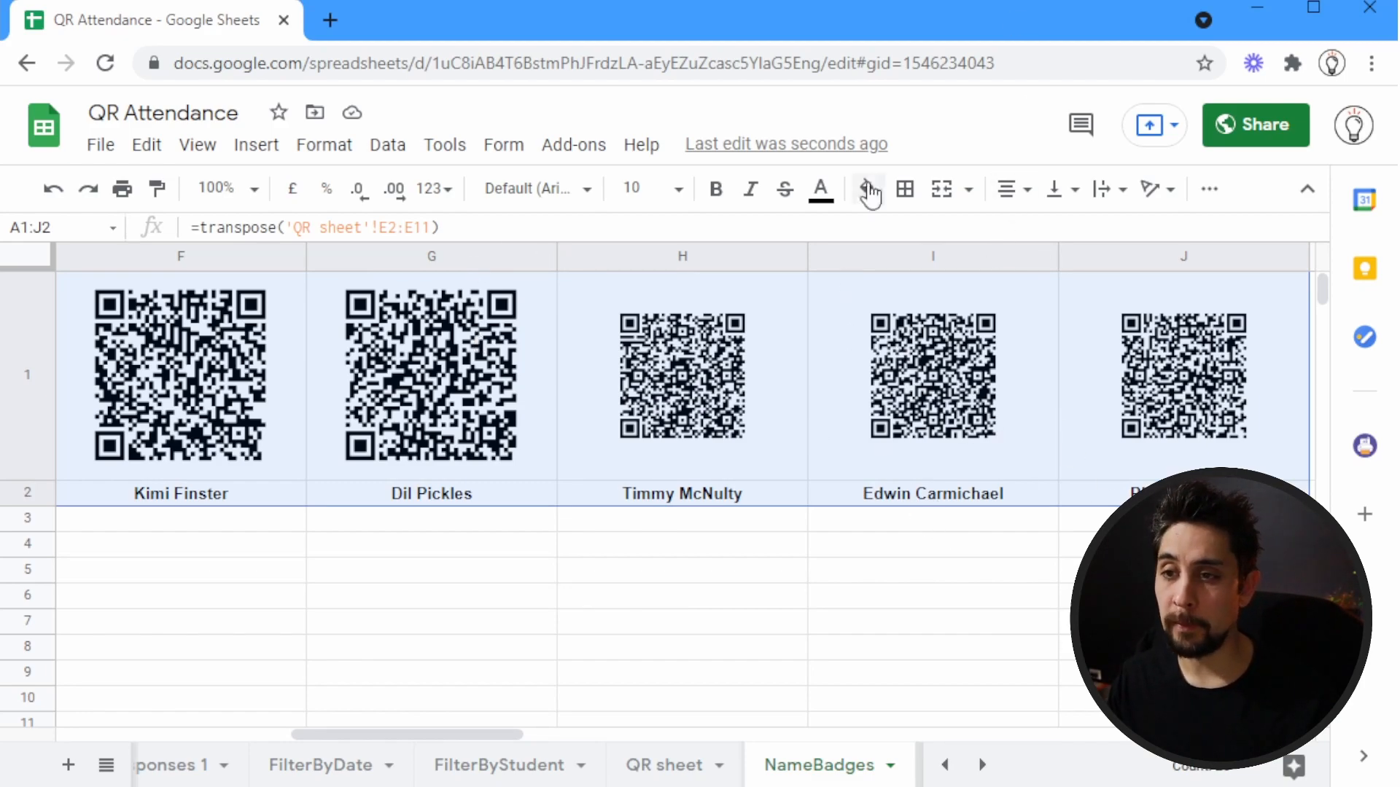
{"action": "left_click", "coordinate": [906, 192]}
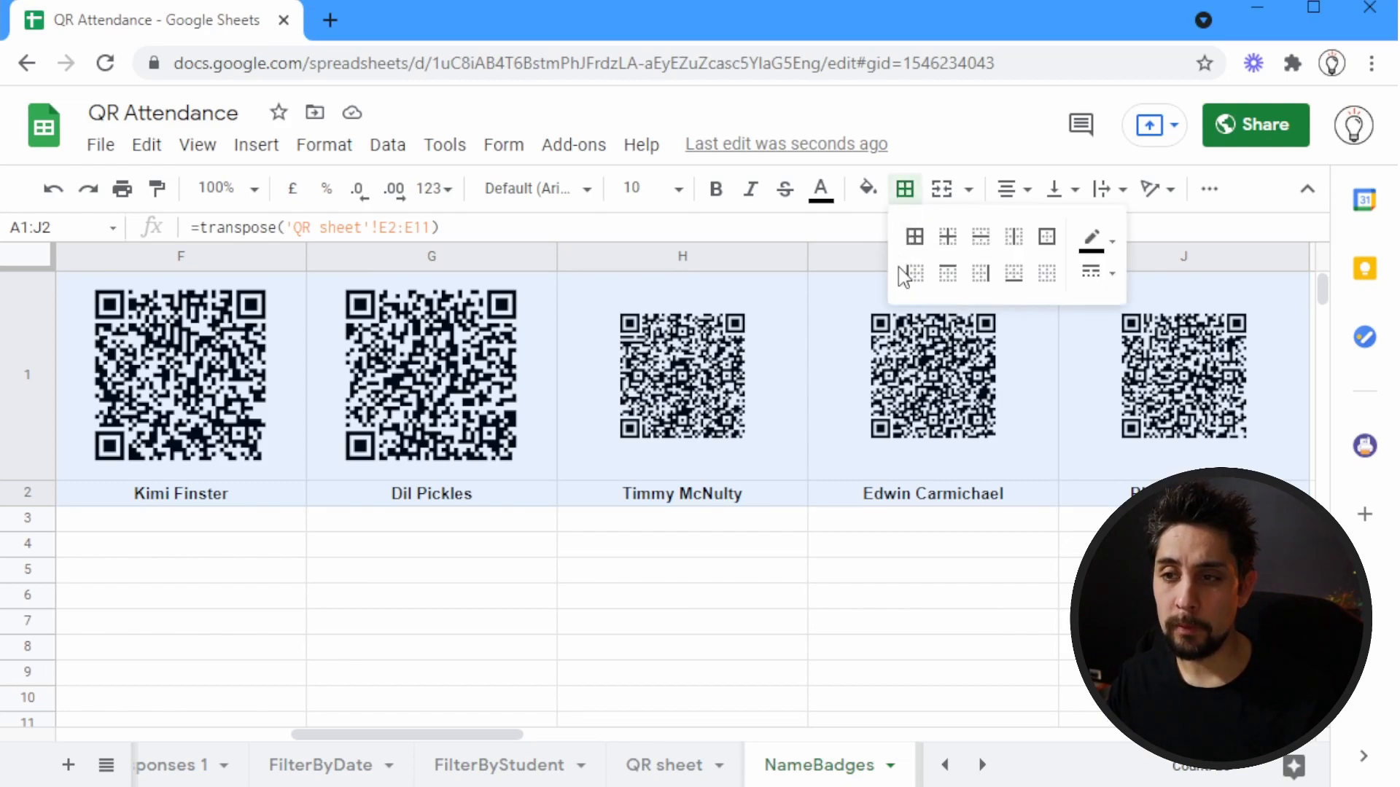
{"action": "left_click", "coordinate": [1097, 273]}
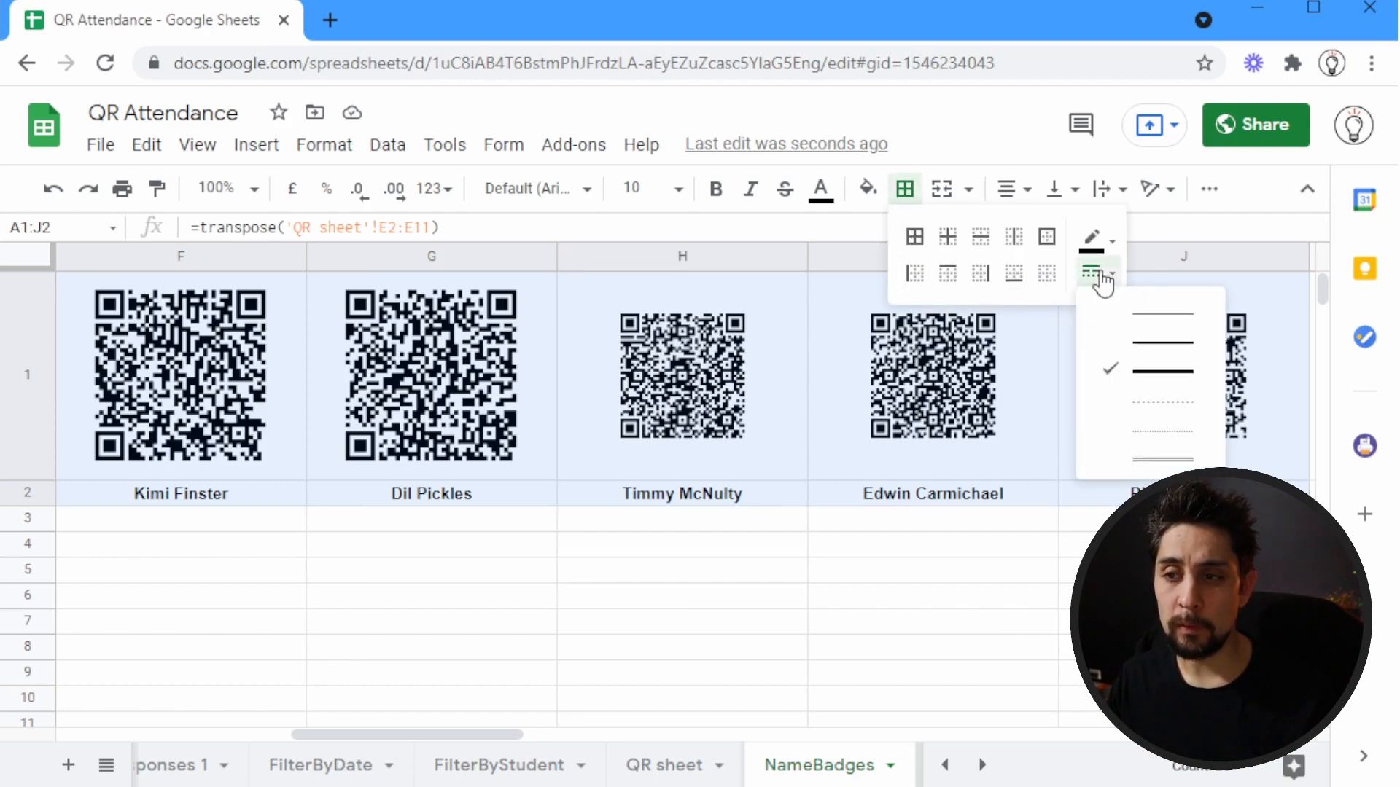
{"action": "left_click", "coordinate": [1162, 372]}
{"action": "left_click", "coordinate": [1013, 275]}
{"action": "left_click", "coordinate": [980, 275]}
{"action": "left_click", "coordinate": [948, 276]}
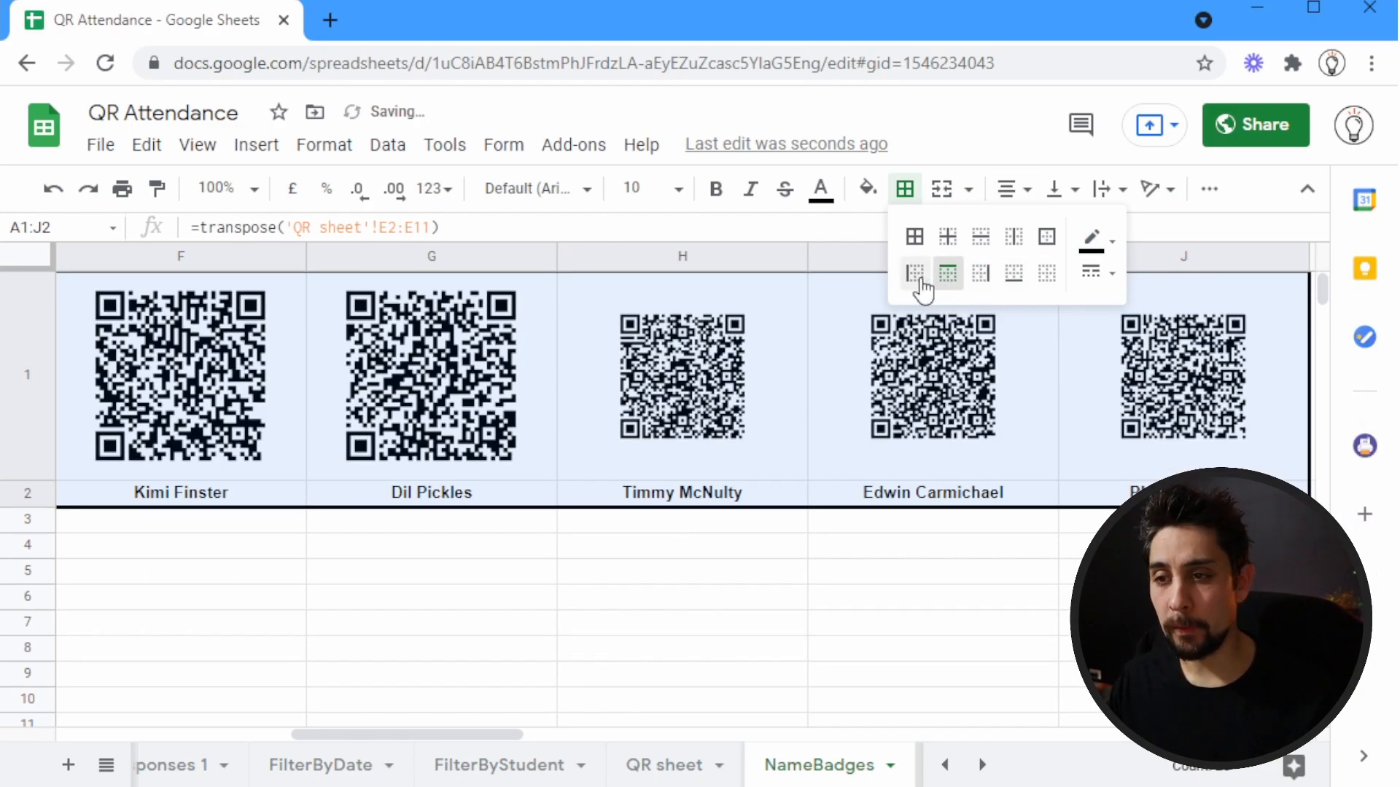
{"action": "left_click", "coordinate": [917, 277]}
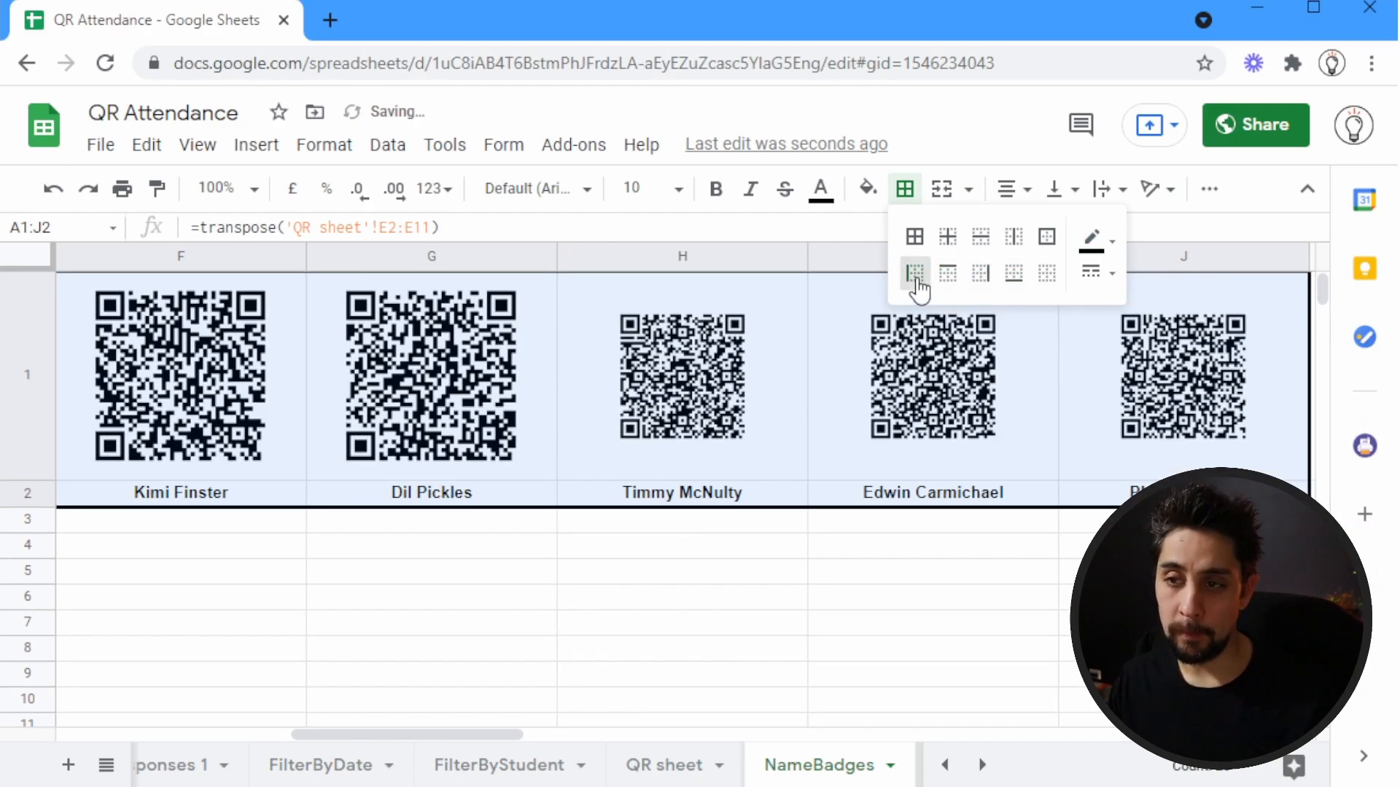
Add thick vertical borders between the badges in A1:J2 and hide the sheet's gridlines
{"action": "left_click", "coordinate": [1017, 243]}
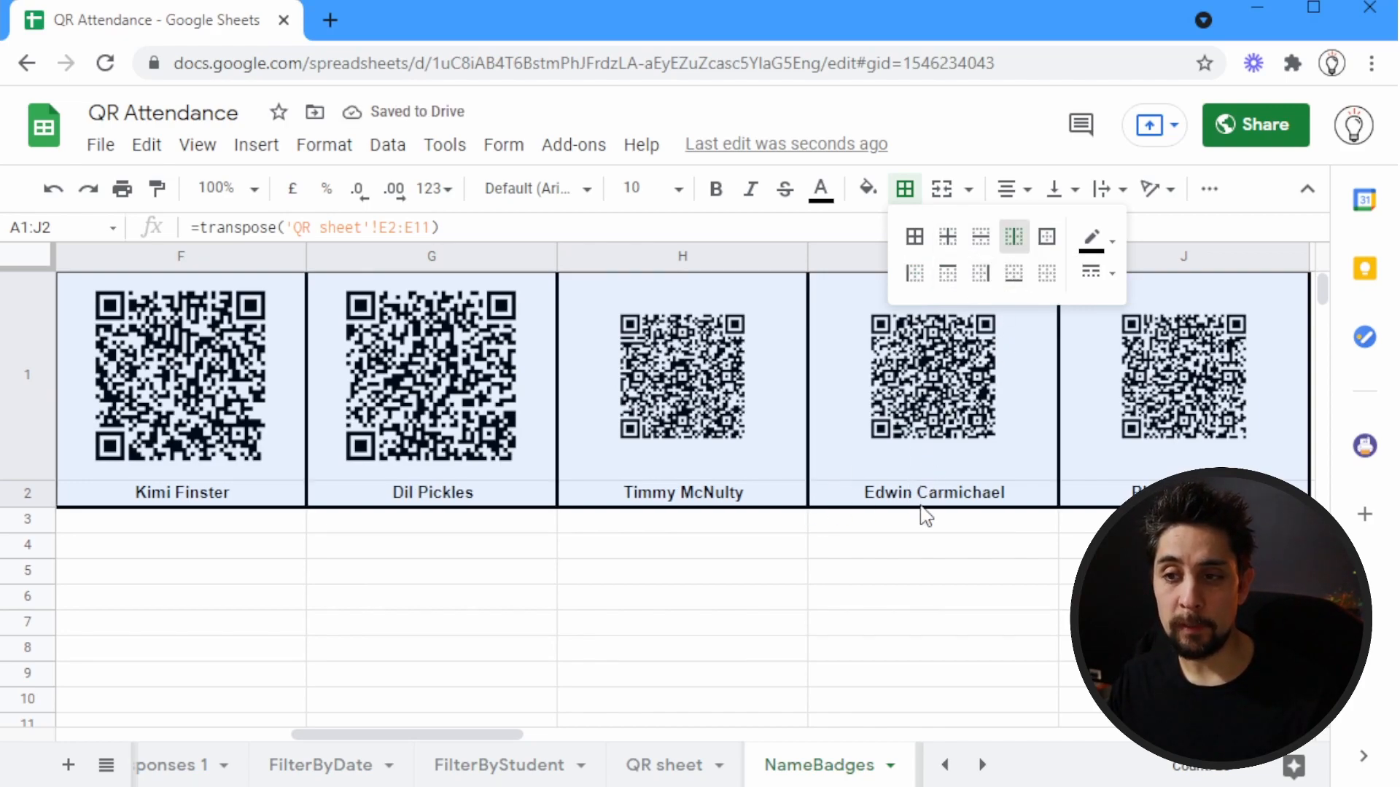
{"action": "left_click", "coordinate": [987, 386]}
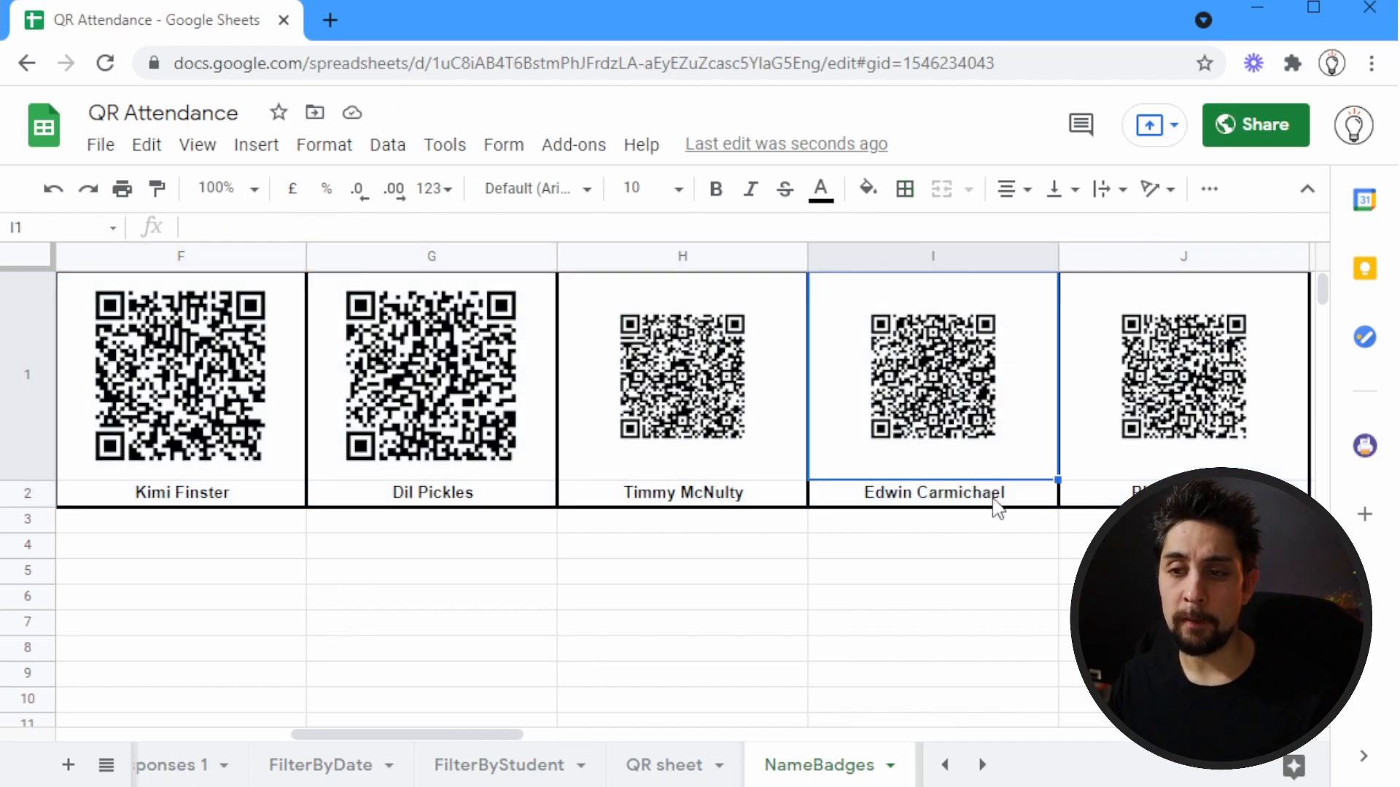
{"action": "left_click", "coordinate": [208, 153]}
{"action": "left_click", "coordinate": [233, 248]}
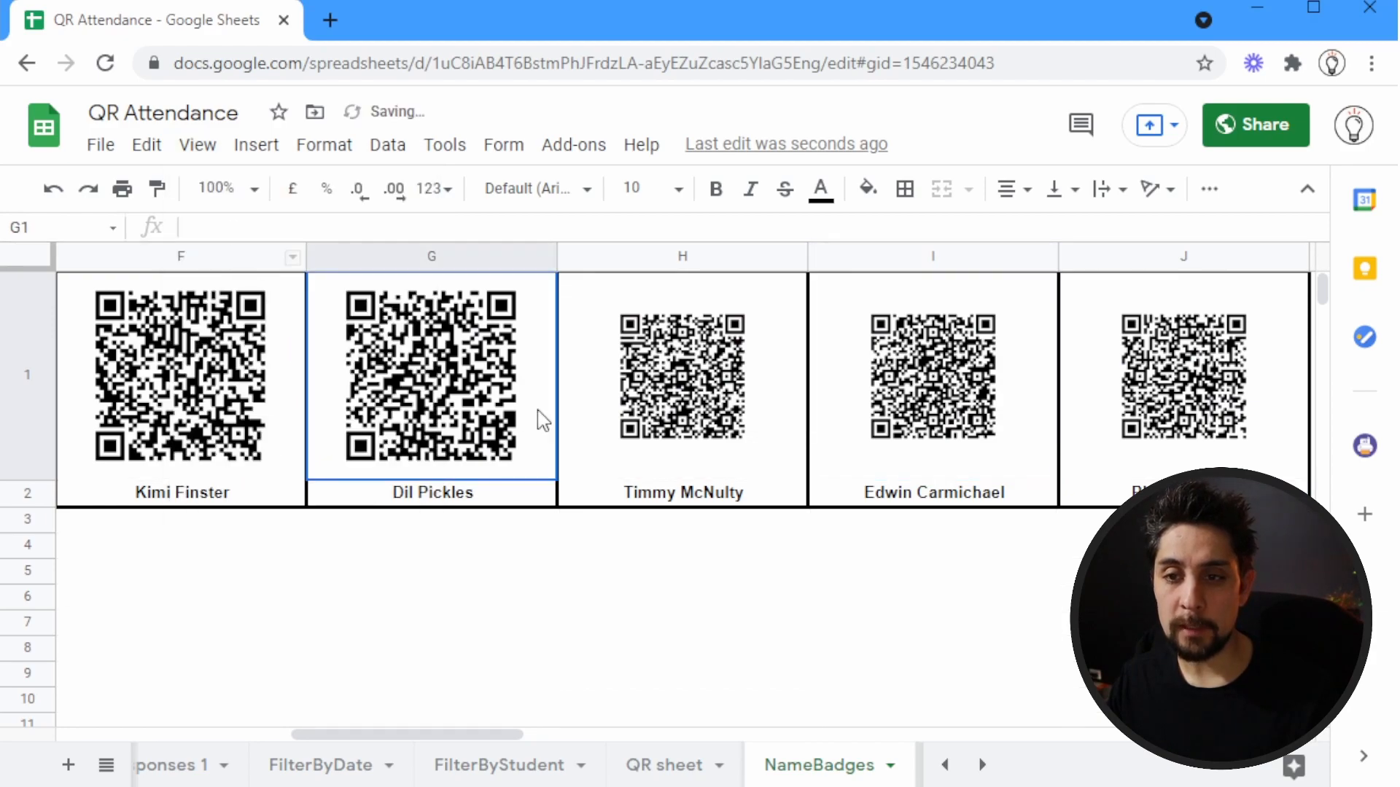
Check the print preview of the NameBadges sheet to see how the badge row splits across pages
{"action": "key", "text": "ctrl+Home"}
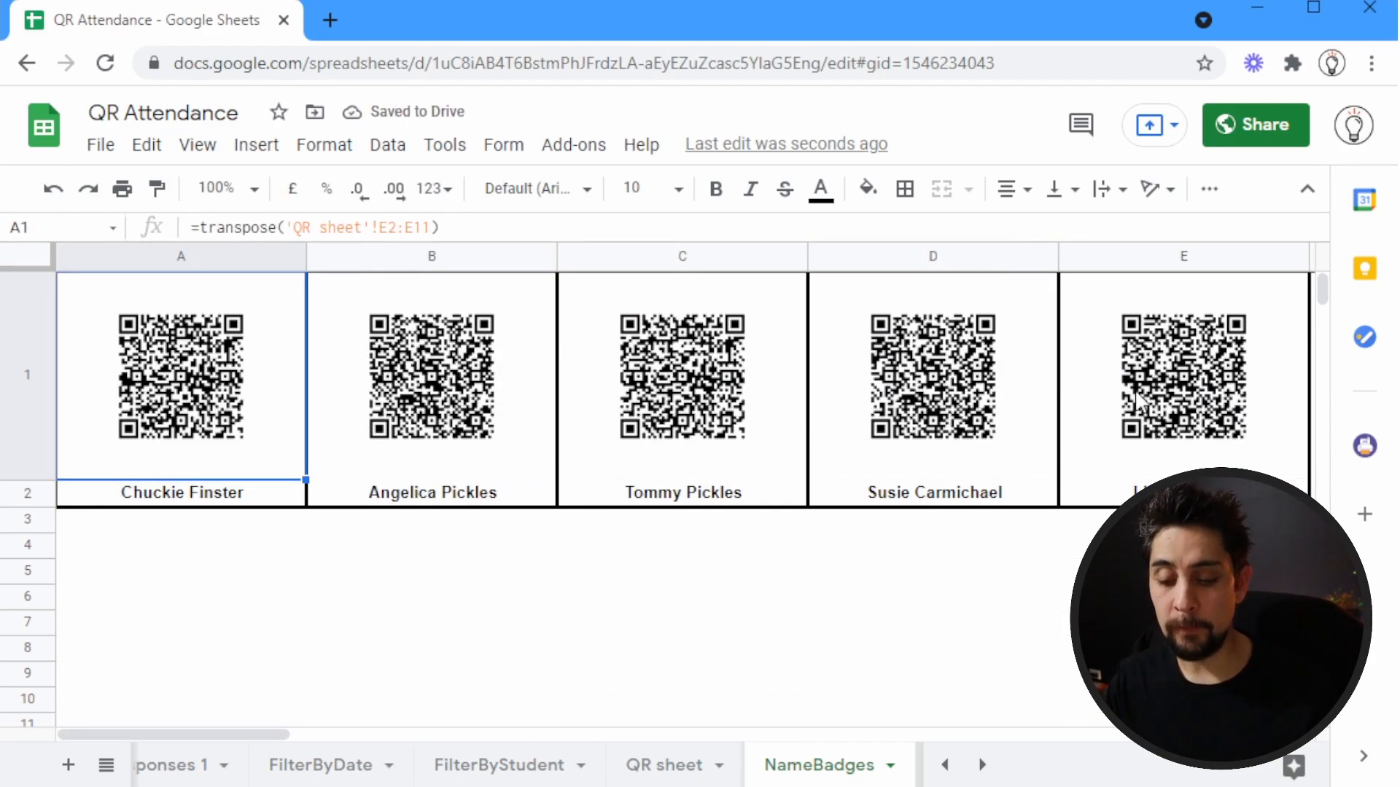
{"action": "key", "text": "ctrl+p"}
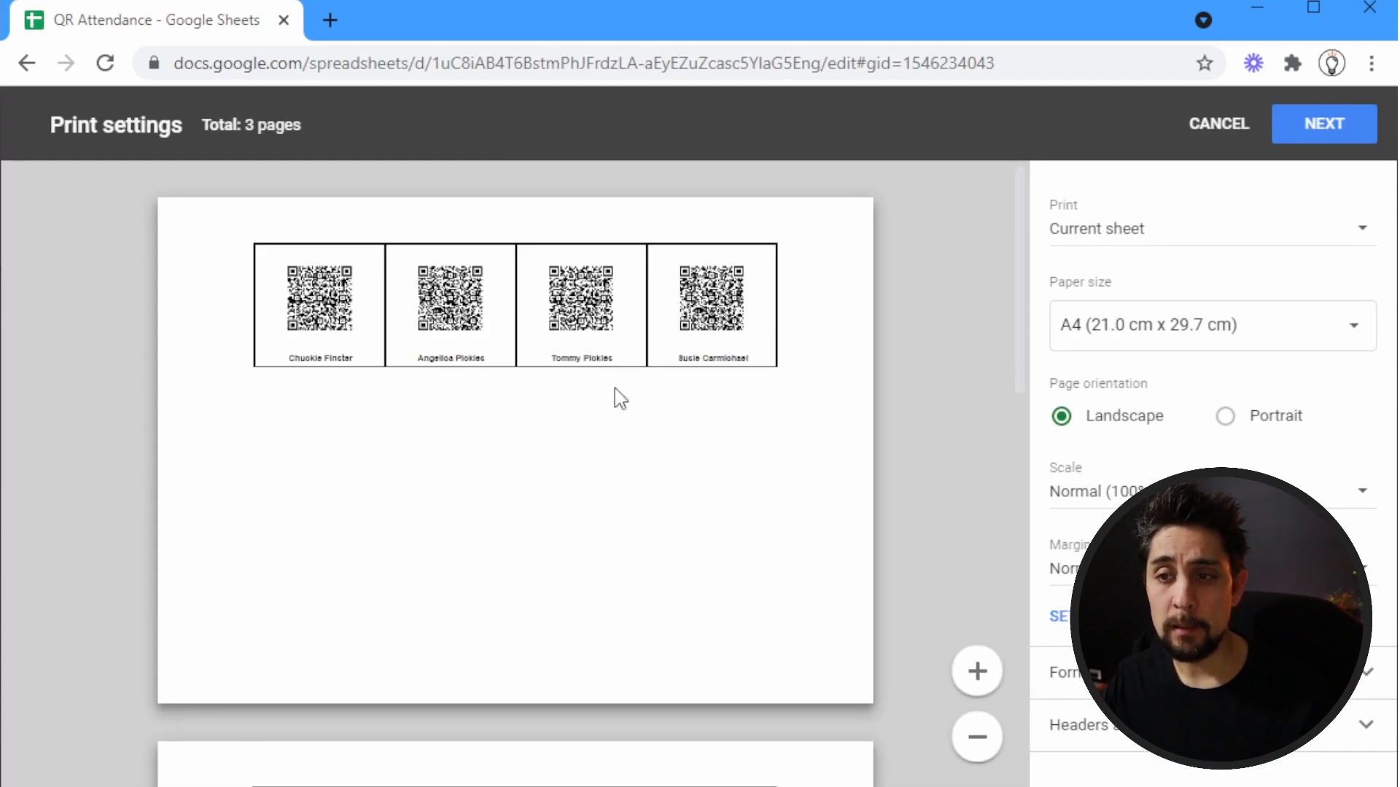
{"action": "scroll", "coordinate": [626, 473], "scroll_direction": "down", "scroll_amount": 2}
{"action": "scroll", "coordinate": [629, 478], "scroll_direction": "down", "scroll_amount": 10}
{"action": "scroll", "coordinate": [628, 474], "scroll_direction": "up", "scroll_amount": 10}
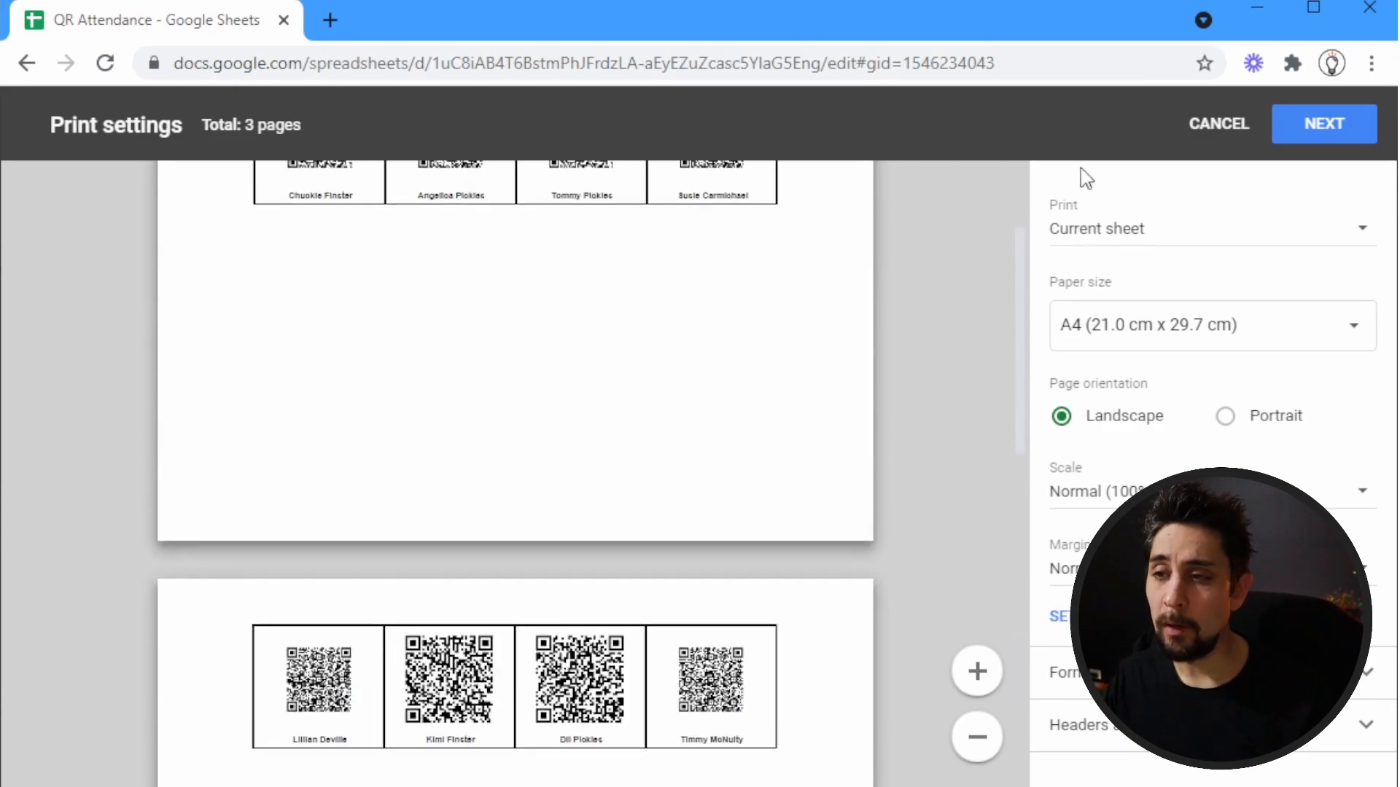
{"action": "left_click", "coordinate": [1219, 124]}
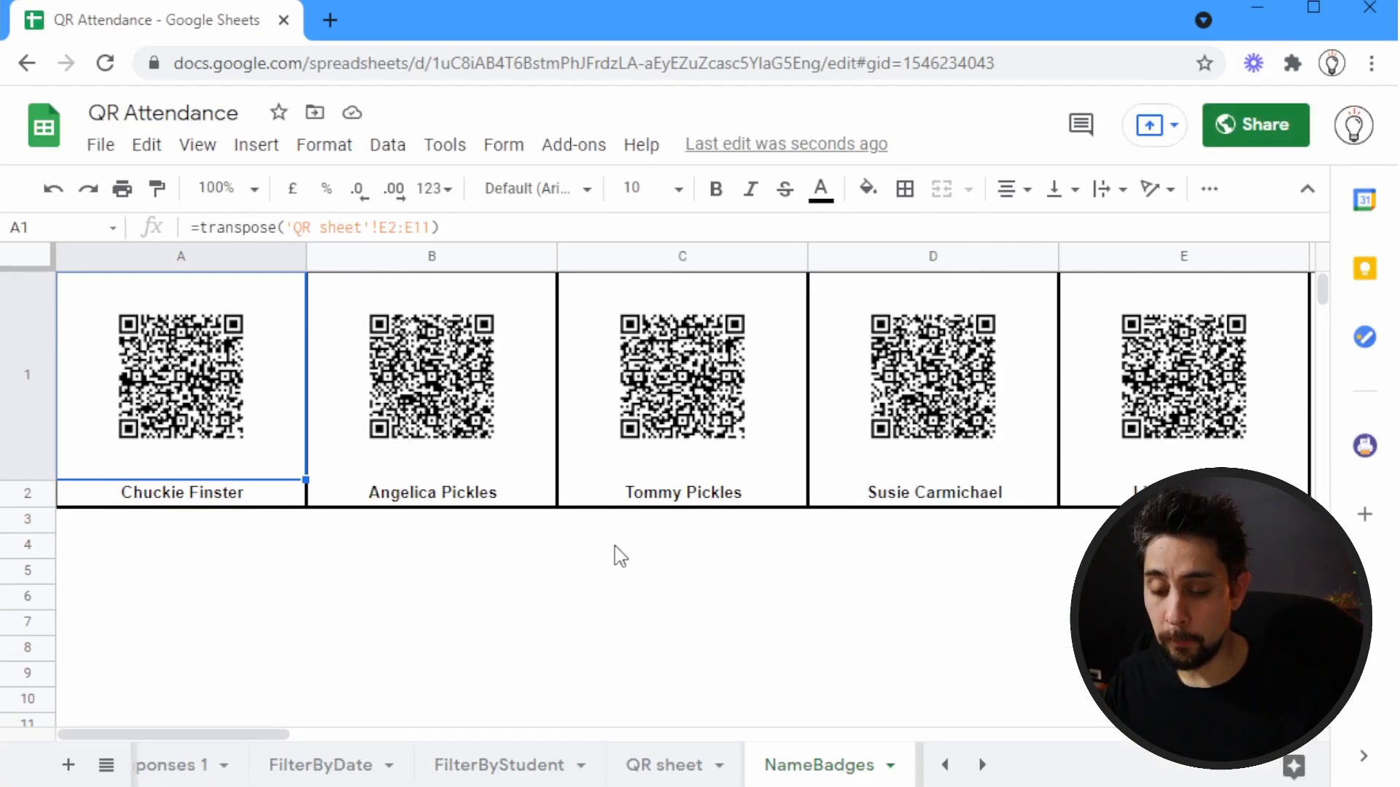
{"action": "key", "text": "ctrl+p"}
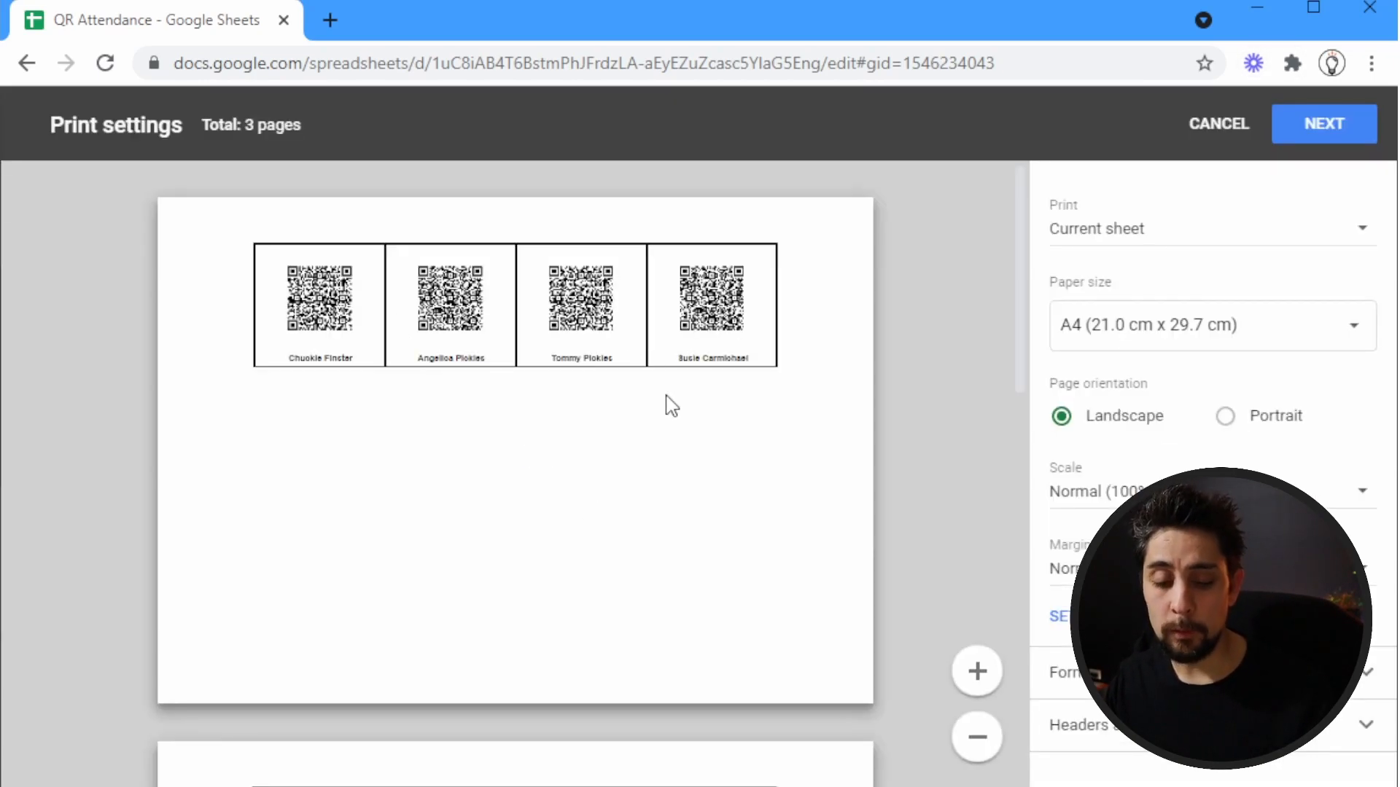
{"action": "key", "text": "Escape"}
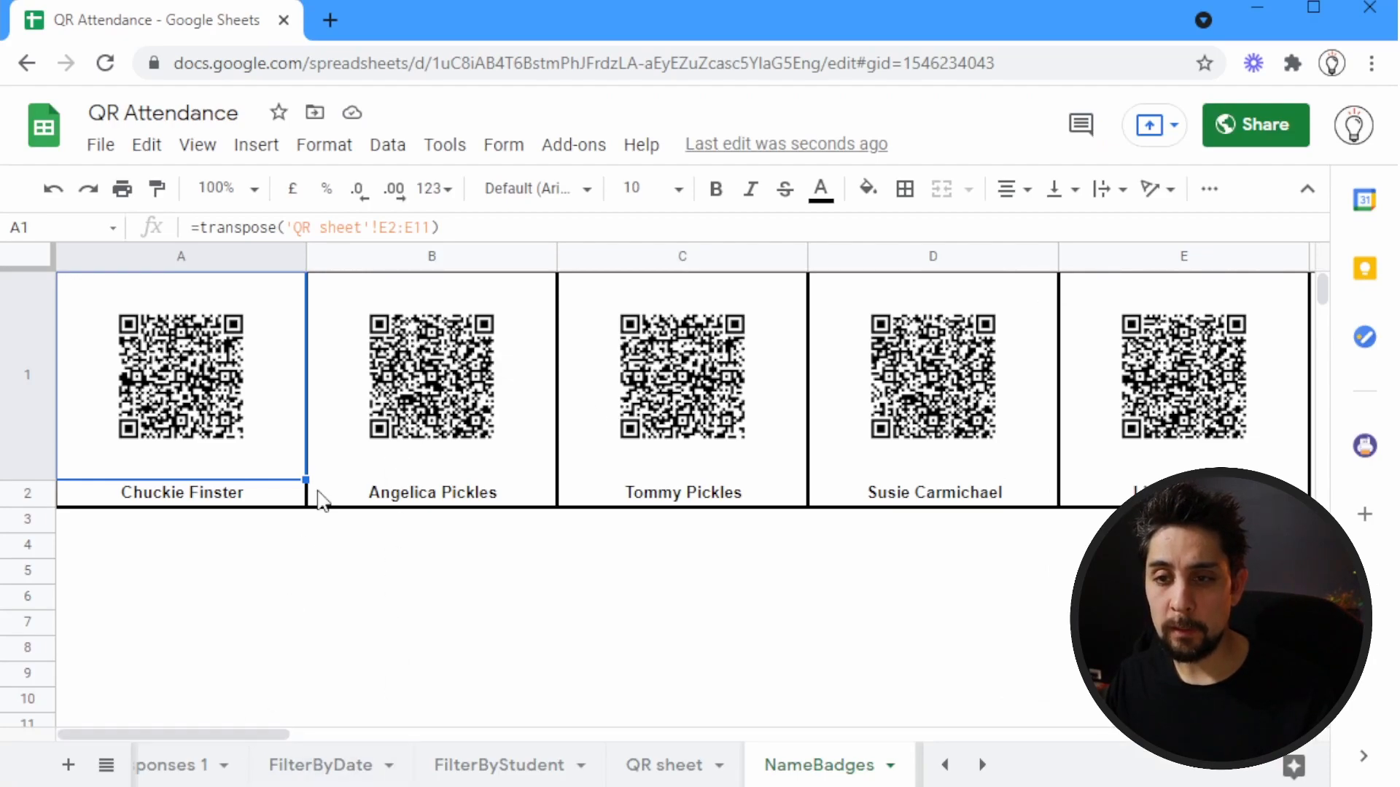
Copy the badges in E1:J2 and paste them as a second row of badges starting at A4
{"action": "left_click", "coordinate": [1185, 362]}
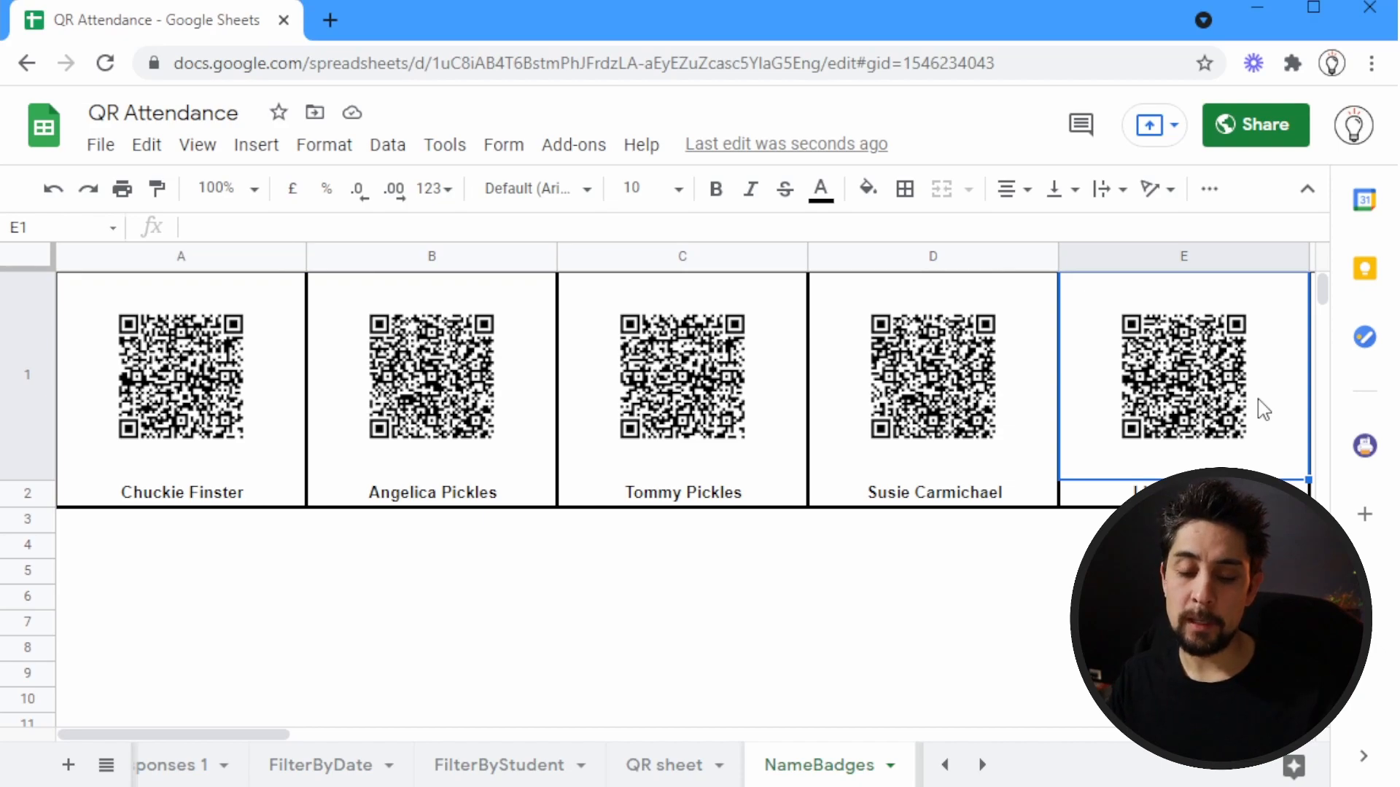
{"action": "key", "text": "shift+Down"}
{"action": "key", "text": "ctrl+shift+Right"}
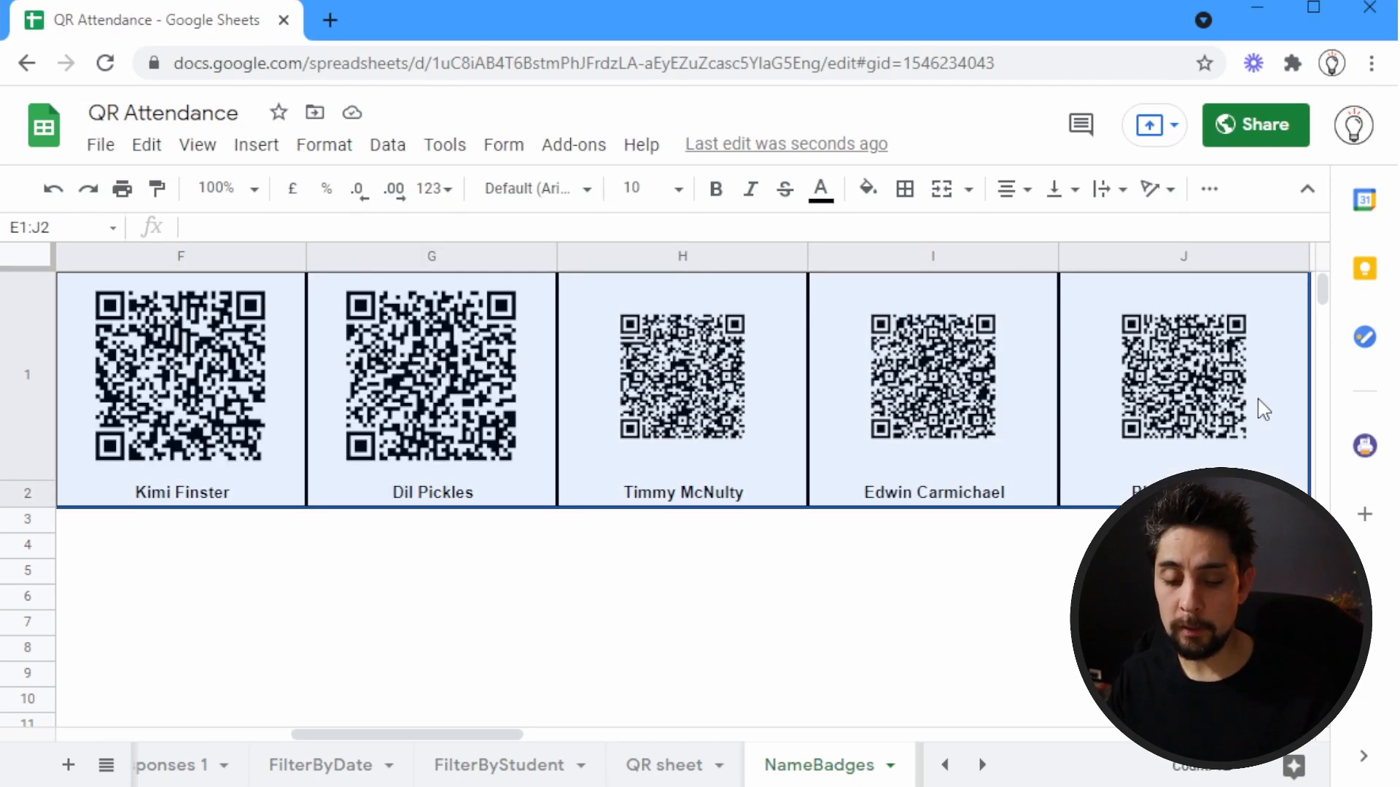
{"action": "key", "text": "ctrl+Home"}
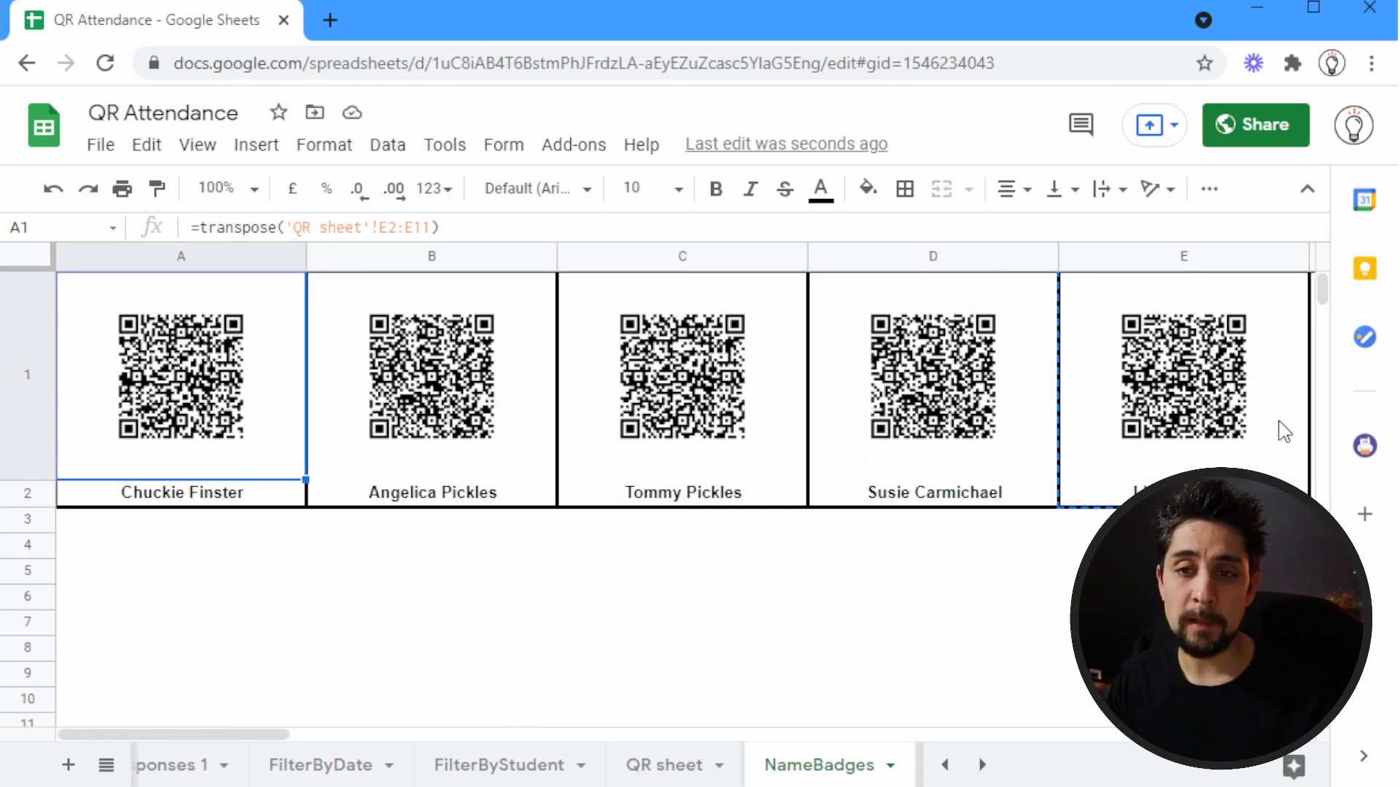
{"action": "key", "text": "Down"}
{"action": "key", "text": "Down"}
{"action": "key", "text": "Down"}
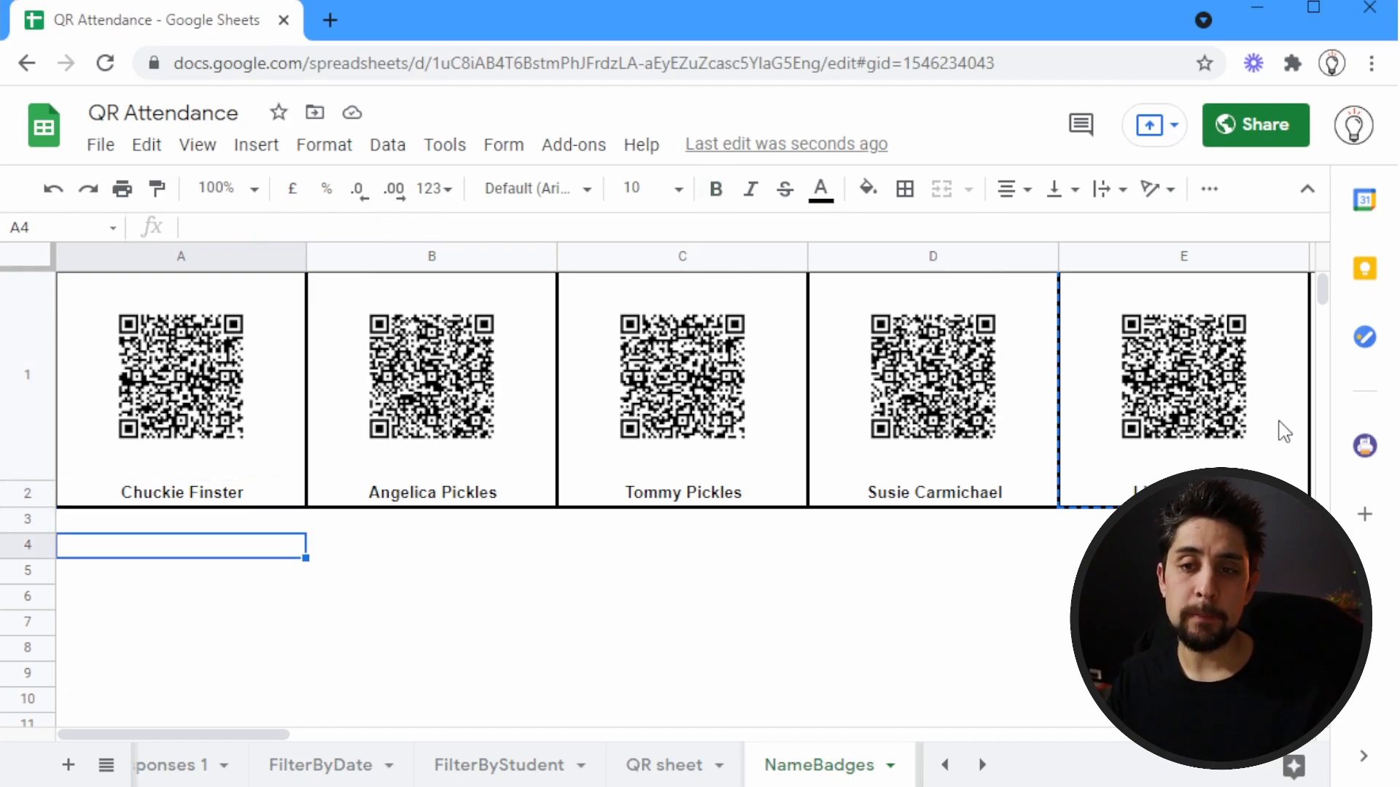
{"action": "key", "text": "ctrl+v"}
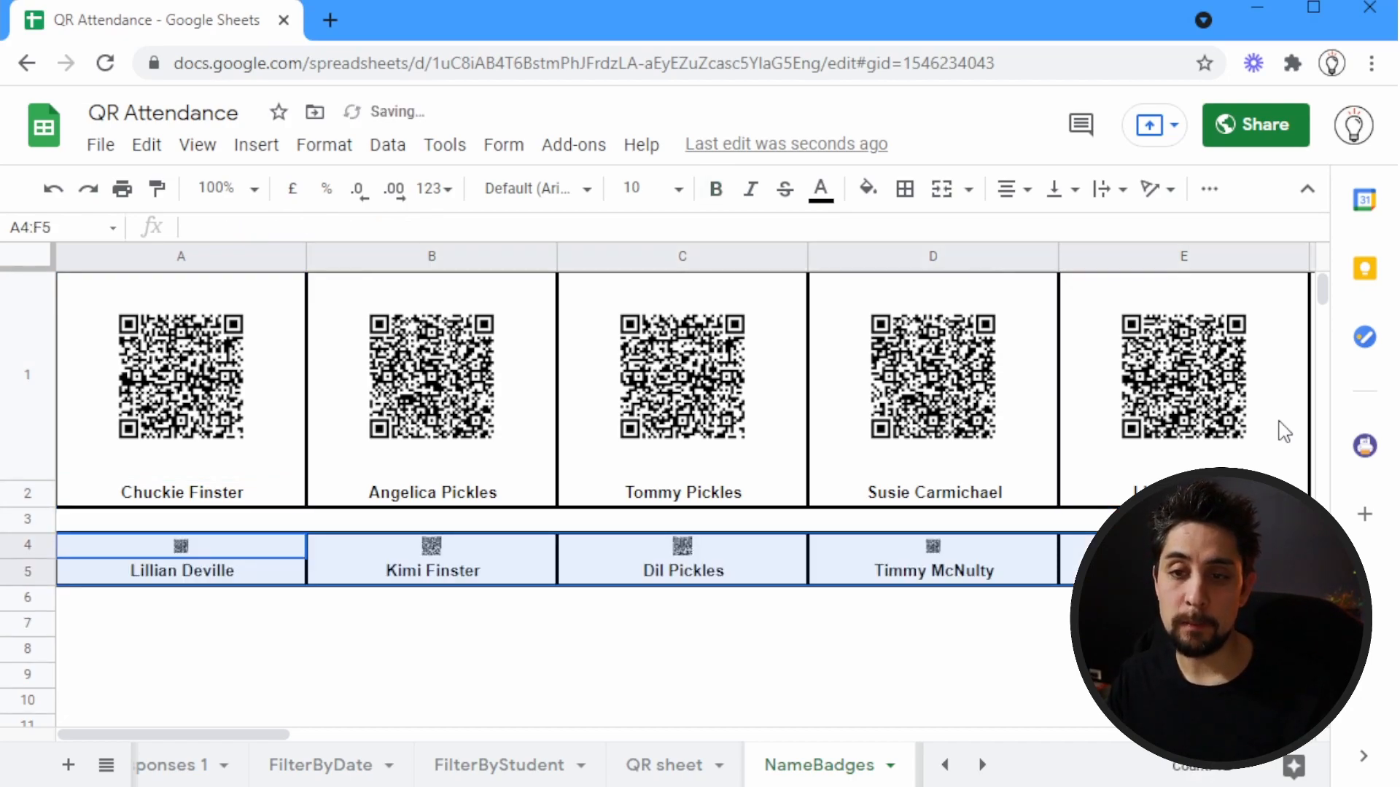
Make row 4 about as tall as row 1 so the second row's QR codes are large
{"action": "left_click", "coordinate": [193, 613]}
{"action": "left_click", "coordinate": [125, 561]}
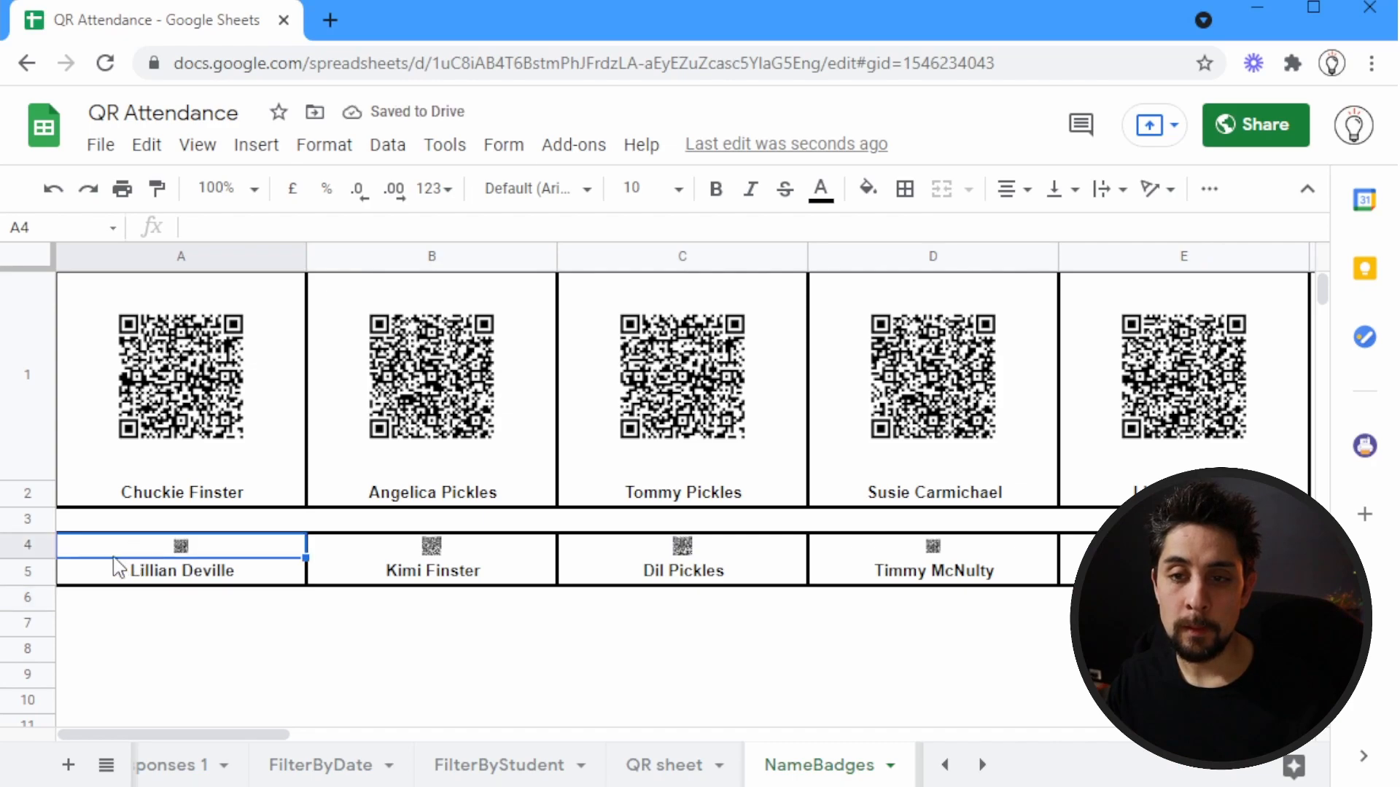
{"action": "left_click_drag", "start_coordinate": [20, 558], "coordinate": [32, 726]}
{"action": "left_click", "coordinate": [30, 652]}
{"action": "left_click", "coordinate": [245, 629]}
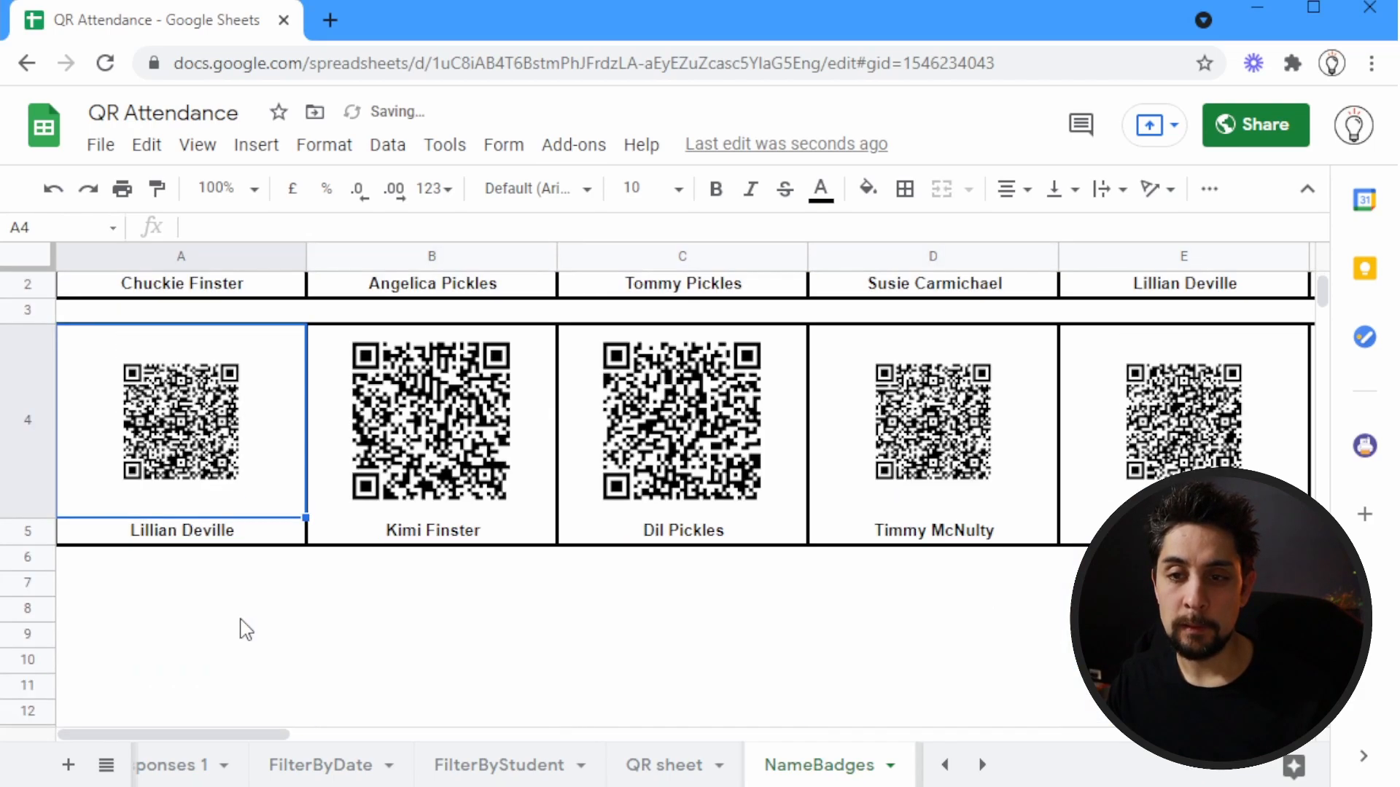
{"action": "left_click_drag", "start_coordinate": [31, 520], "coordinate": [31, 550]}
{"action": "scroll", "coordinate": [241, 547], "scroll_direction": "up", "scroll_amount": 3}
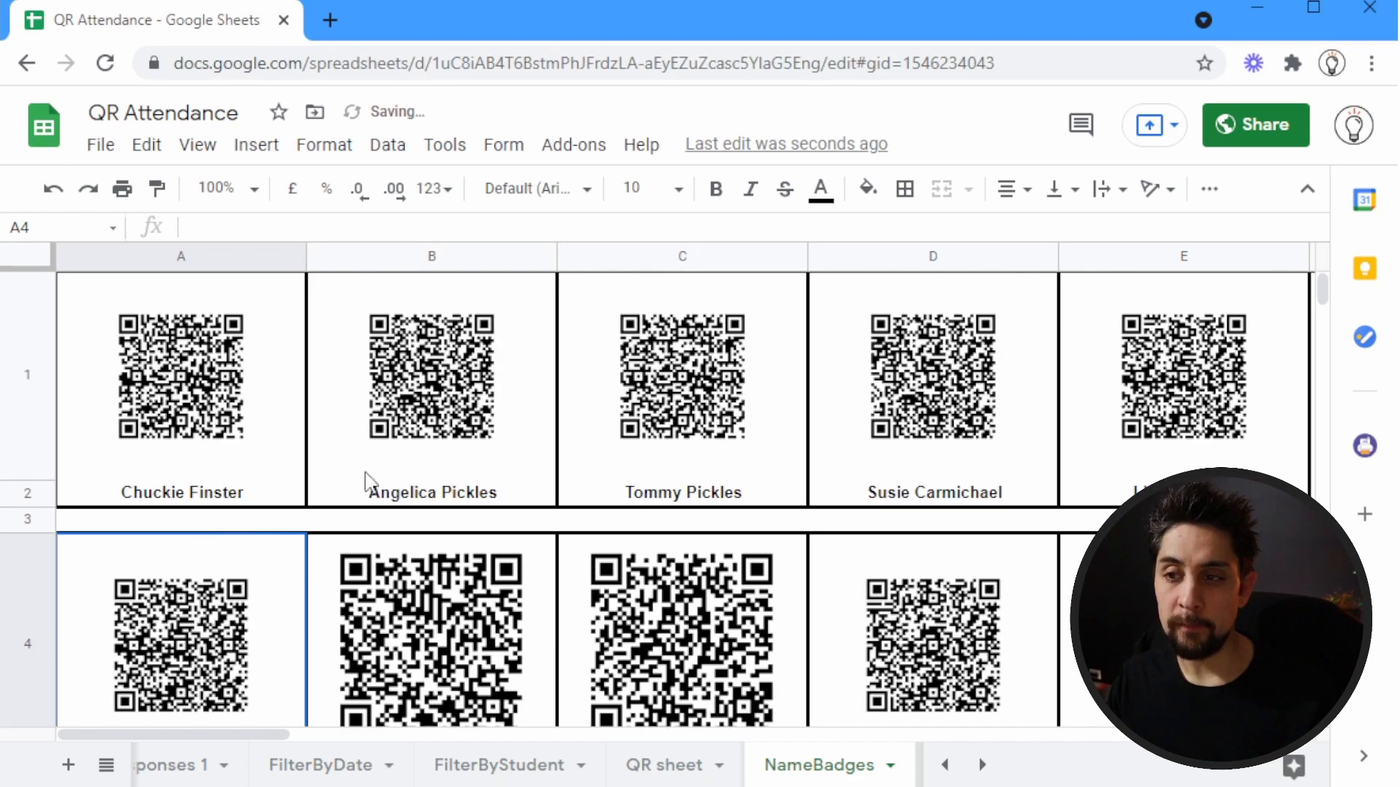
Check in the print preview how the two rows of badges fit on the first page
{"action": "key", "text": "ctrl+p"}
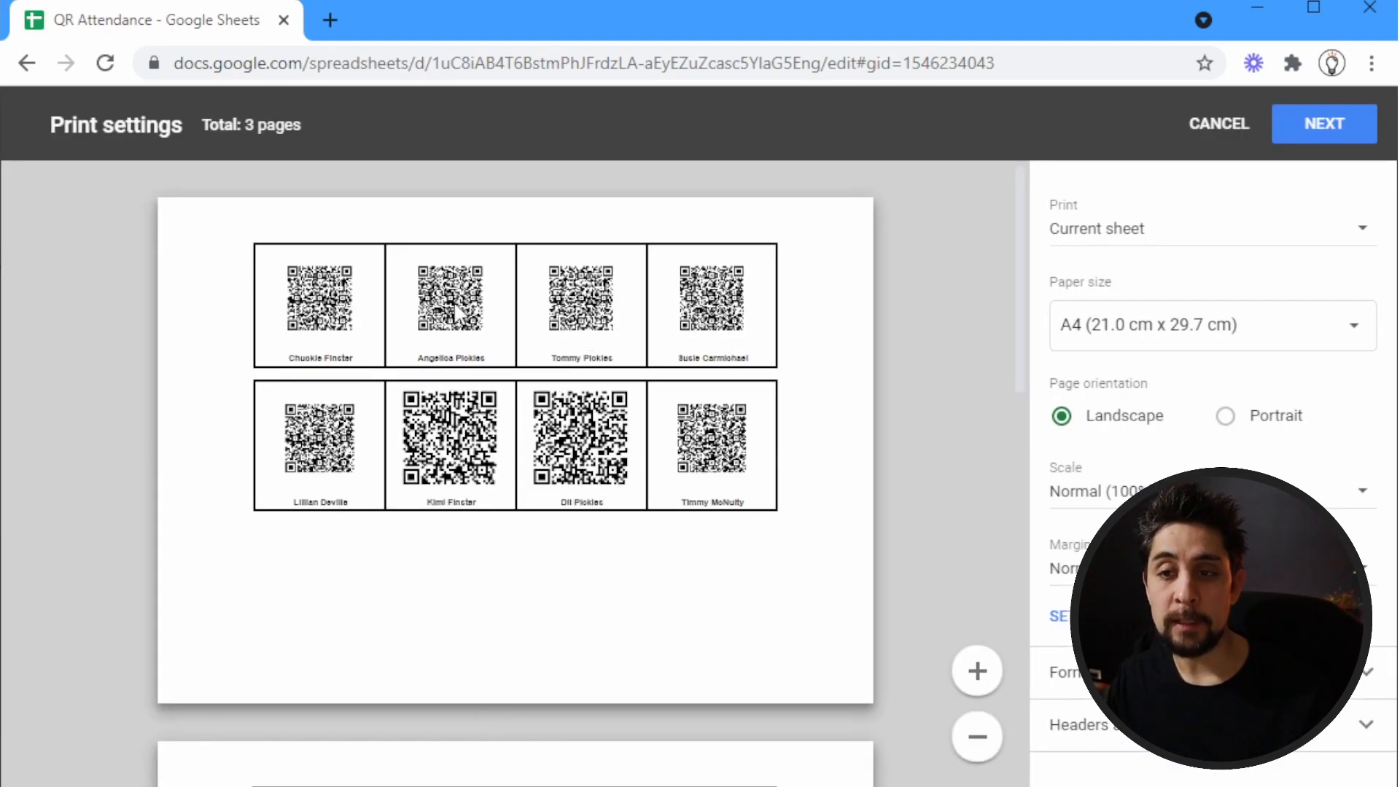
{"action": "key", "text": "Escape"}
{"action": "scroll", "coordinate": [670, 533], "scroll_direction": "down", "scroll_amount": 2}
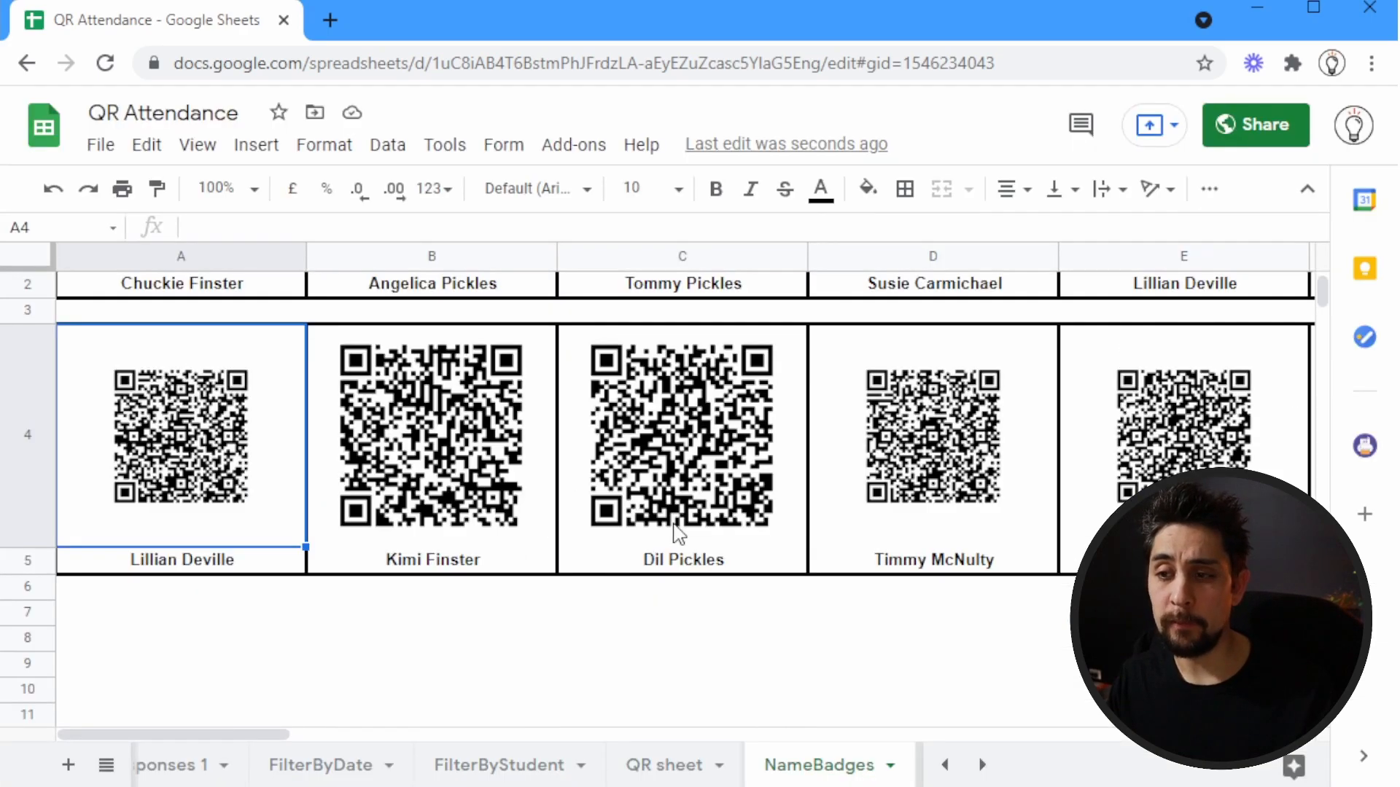
{"action": "left_click_drag", "start_coordinate": [283, 747], "coordinate": [62, 744]}
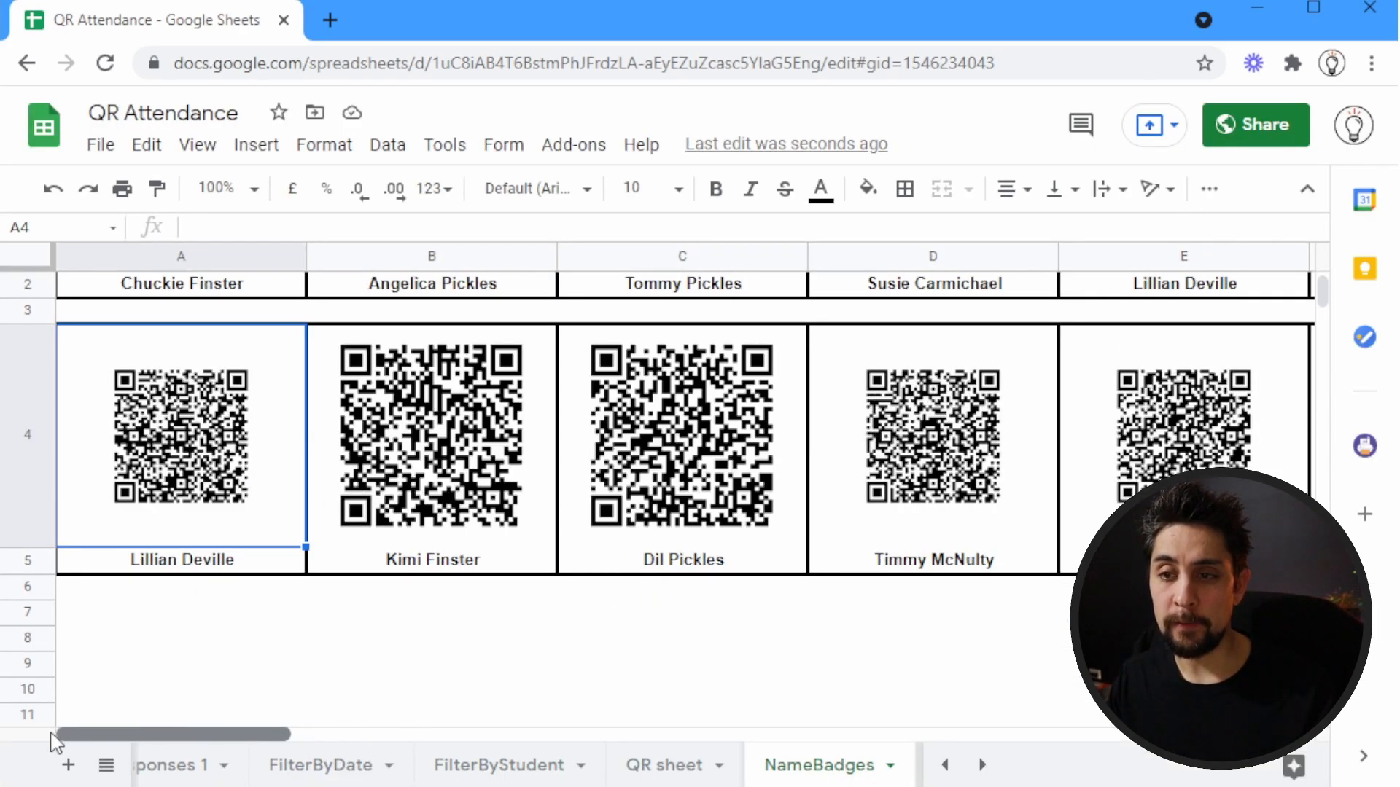
{"action": "scroll", "coordinate": [916, 498], "scroll_direction": "up", "scroll_amount": 2}
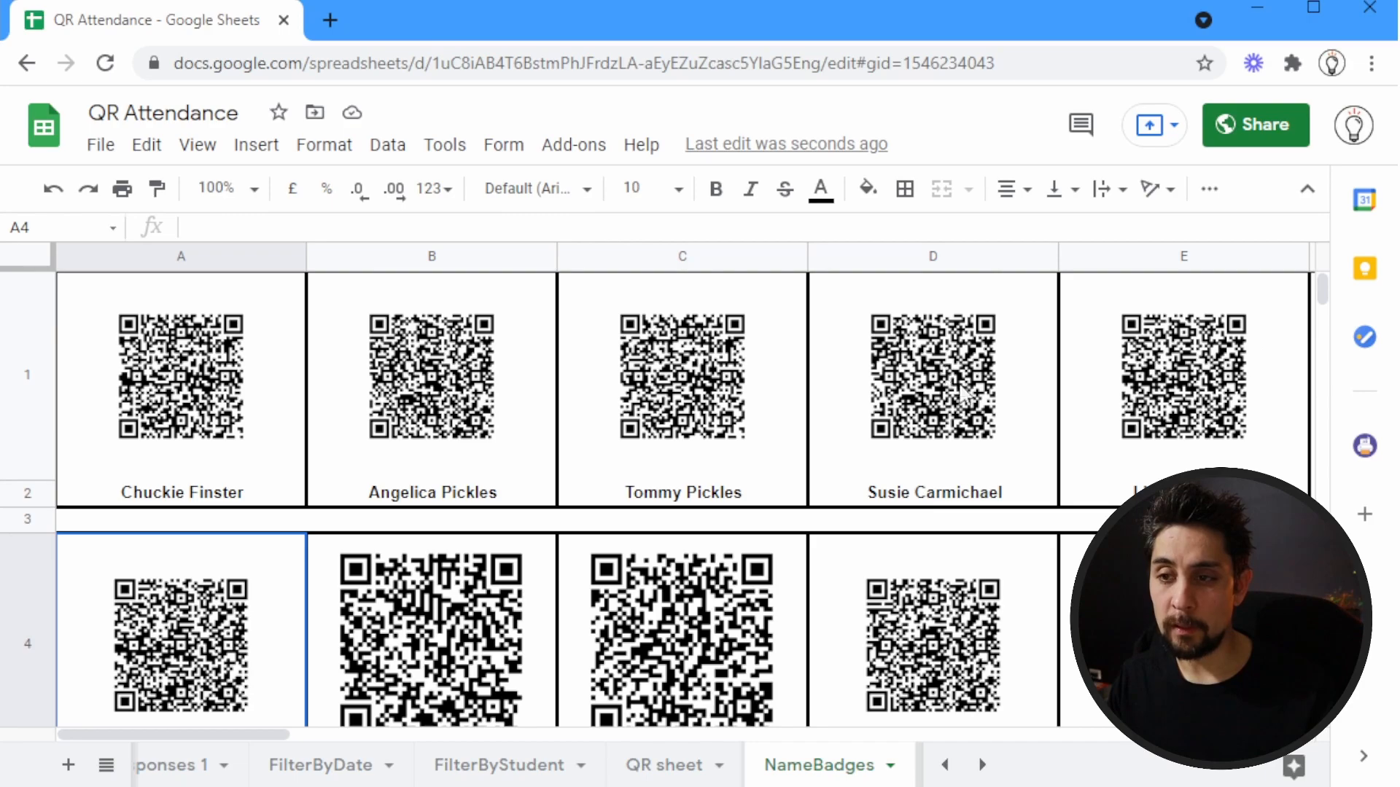
Copy the badge in F4:F5 and paste it at A7 to start a third row of badges
{"action": "left_click", "coordinate": [1174, 641]}
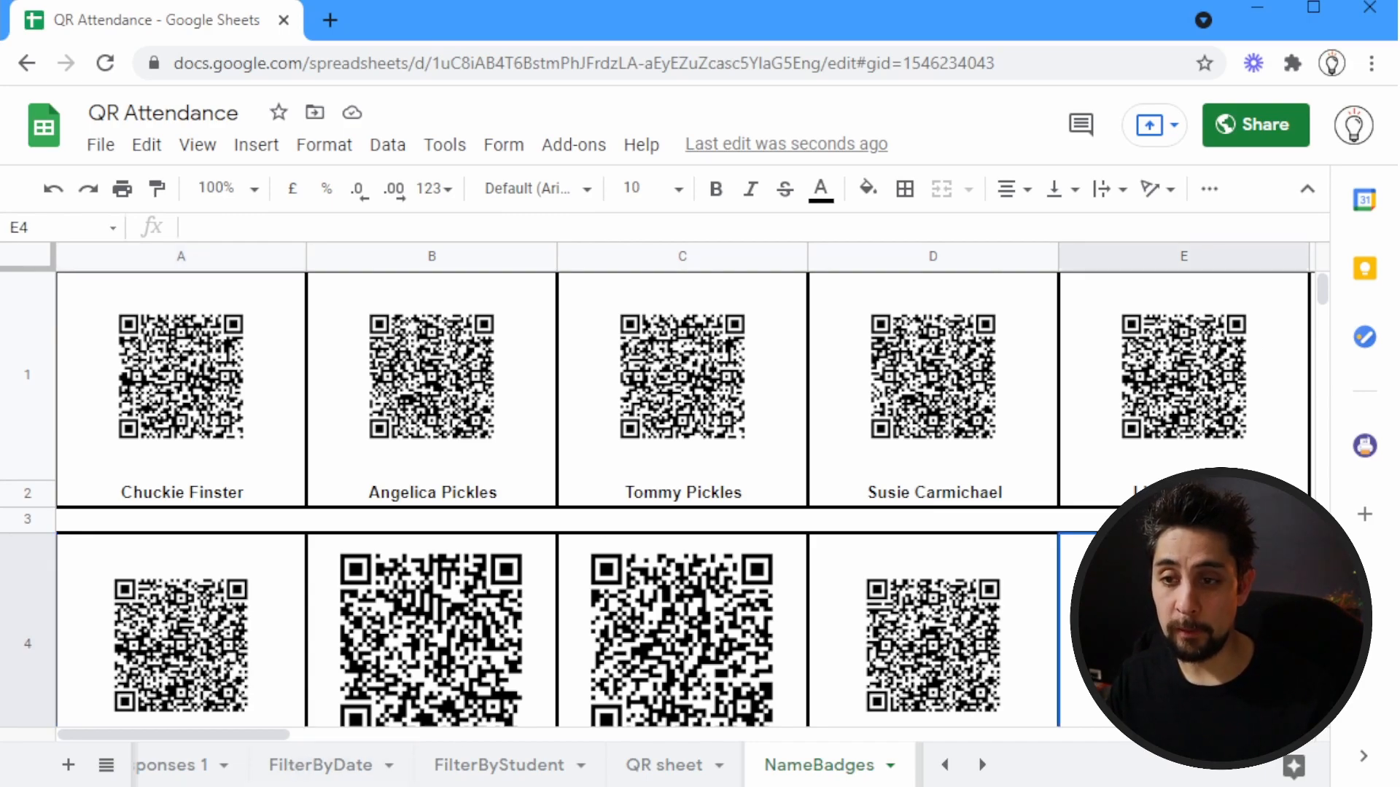
{"action": "key", "text": "Up"}
{"action": "key", "text": "Right"}
{"action": "key", "text": "Right"}
{"action": "key", "text": "Right"}
{"action": "key", "text": "Right"}
{"action": "key", "text": "Left"}
{"action": "key", "text": "Left"}
{"action": "key", "text": "Left"}
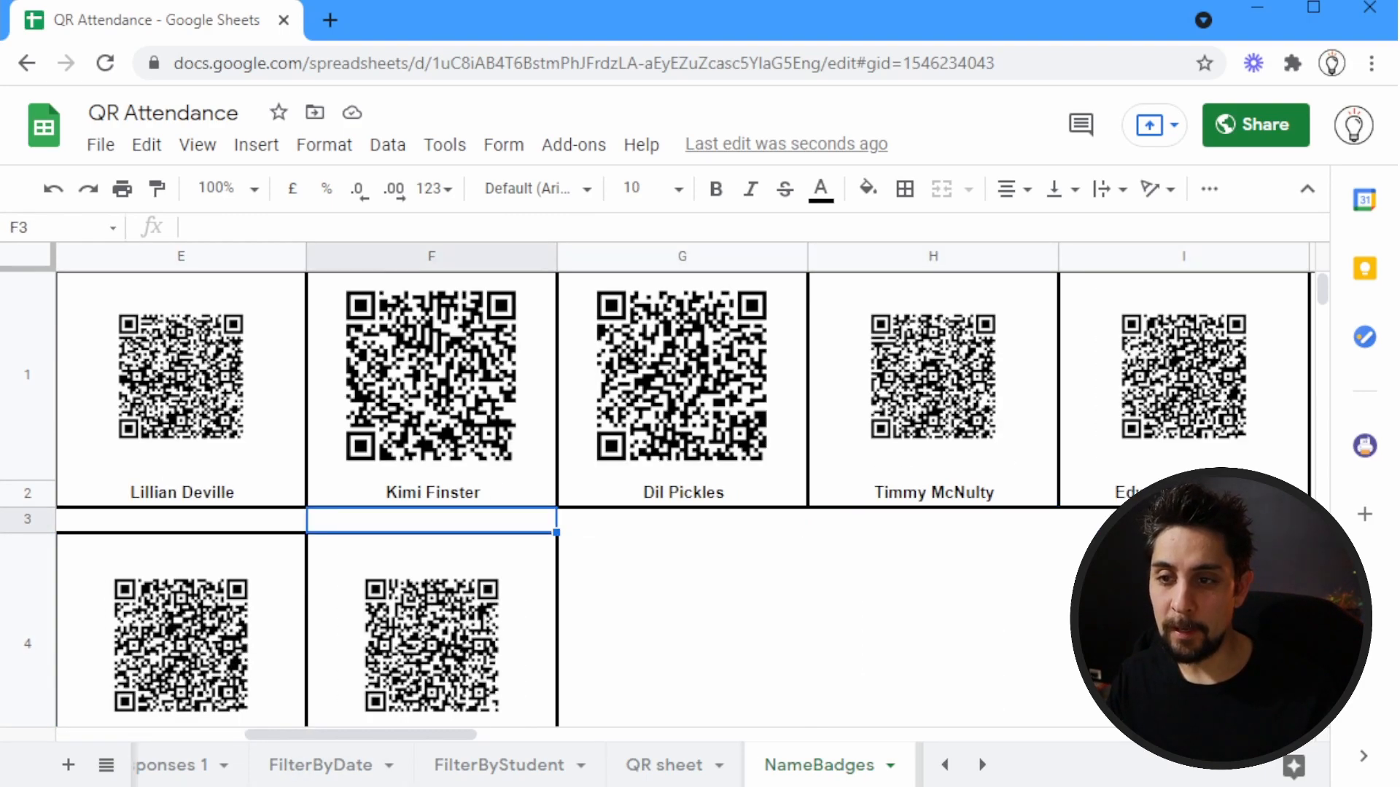
{"action": "key", "text": "Down"}
{"action": "key", "text": "shift+Down"}
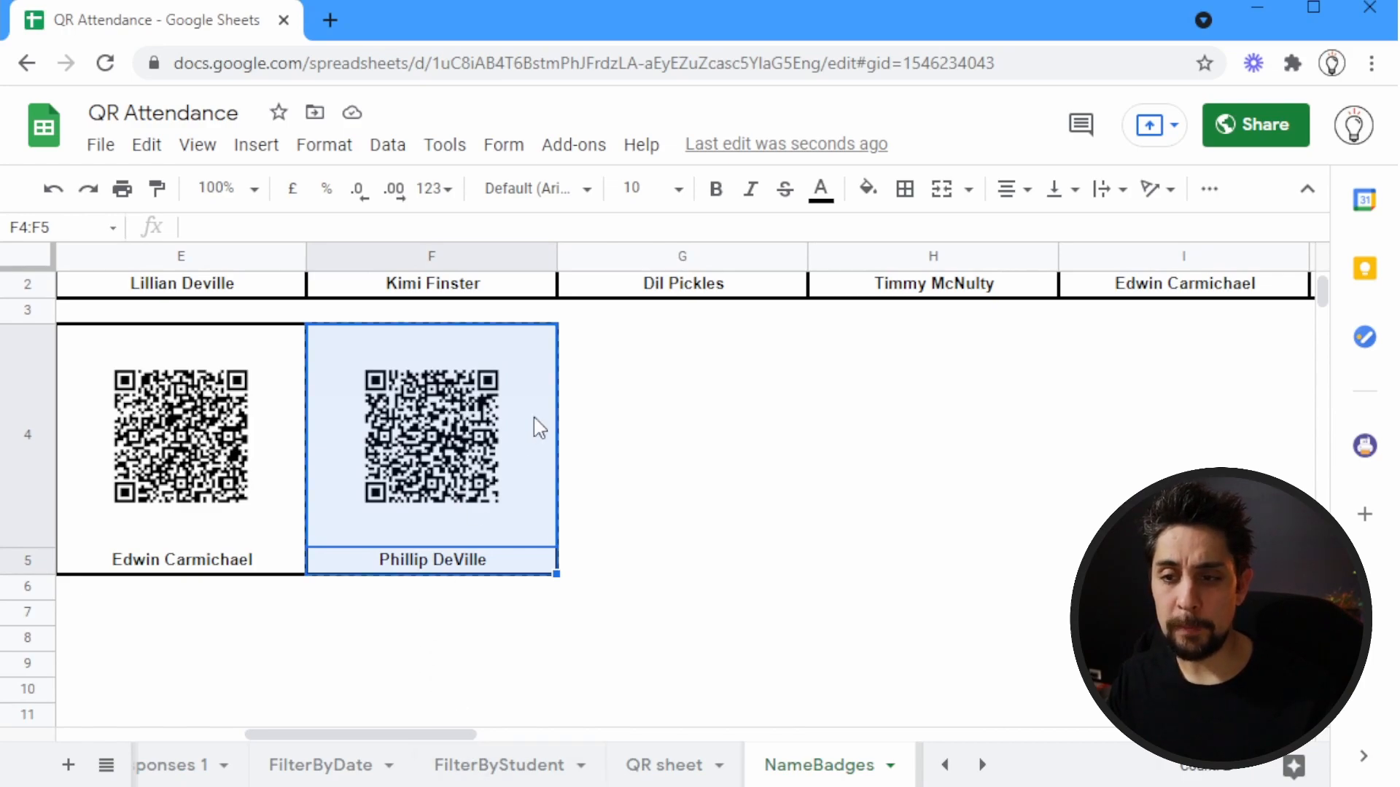
{"action": "key", "text": "Home"}
{"action": "key", "text": "Down"}
{"action": "key", "text": "Down"}
{"action": "key", "text": "Down"}
{"action": "key", "text": "ctrl+v"}
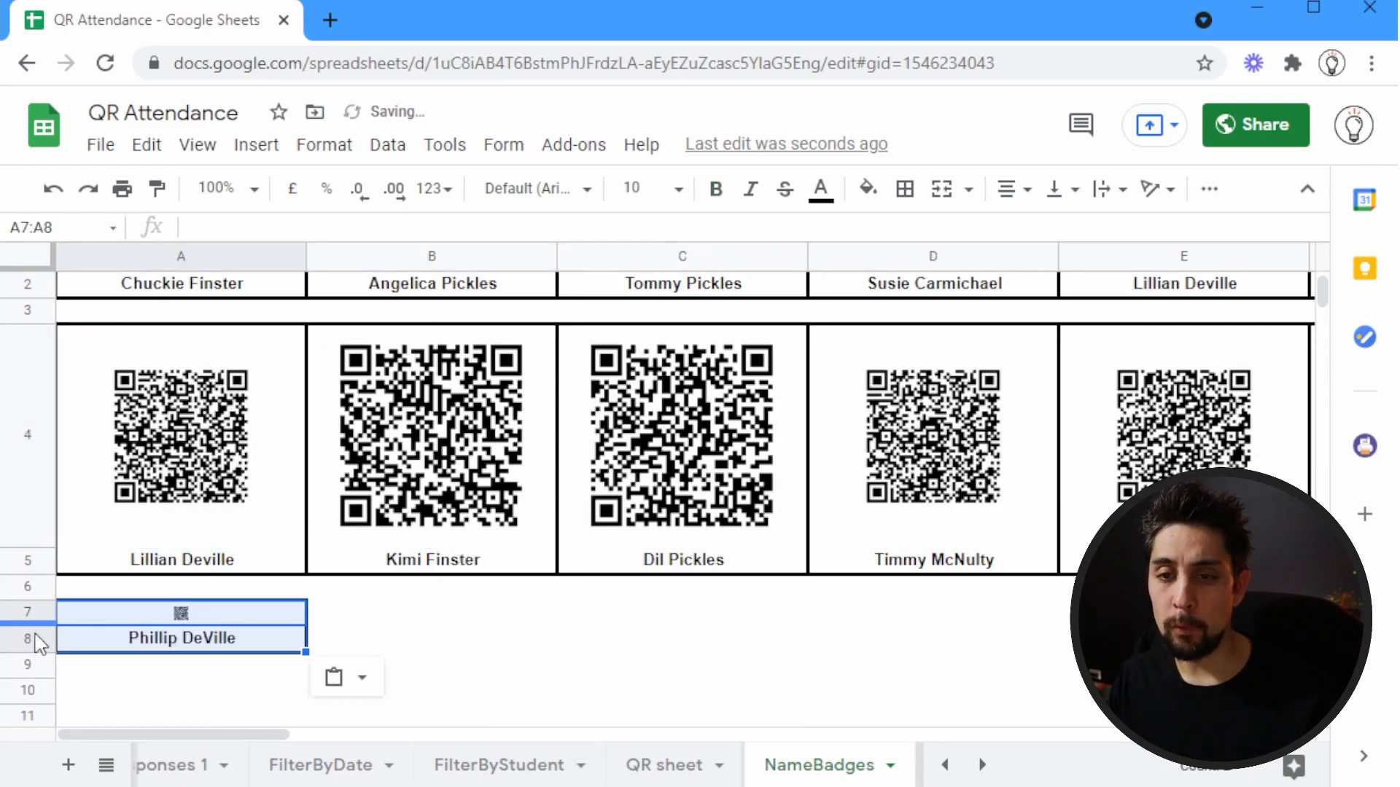
Increase the height of row 7 until the third row's QR code is large
{"action": "left_click_drag", "start_coordinate": [32, 623], "coordinate": [39, 733]}
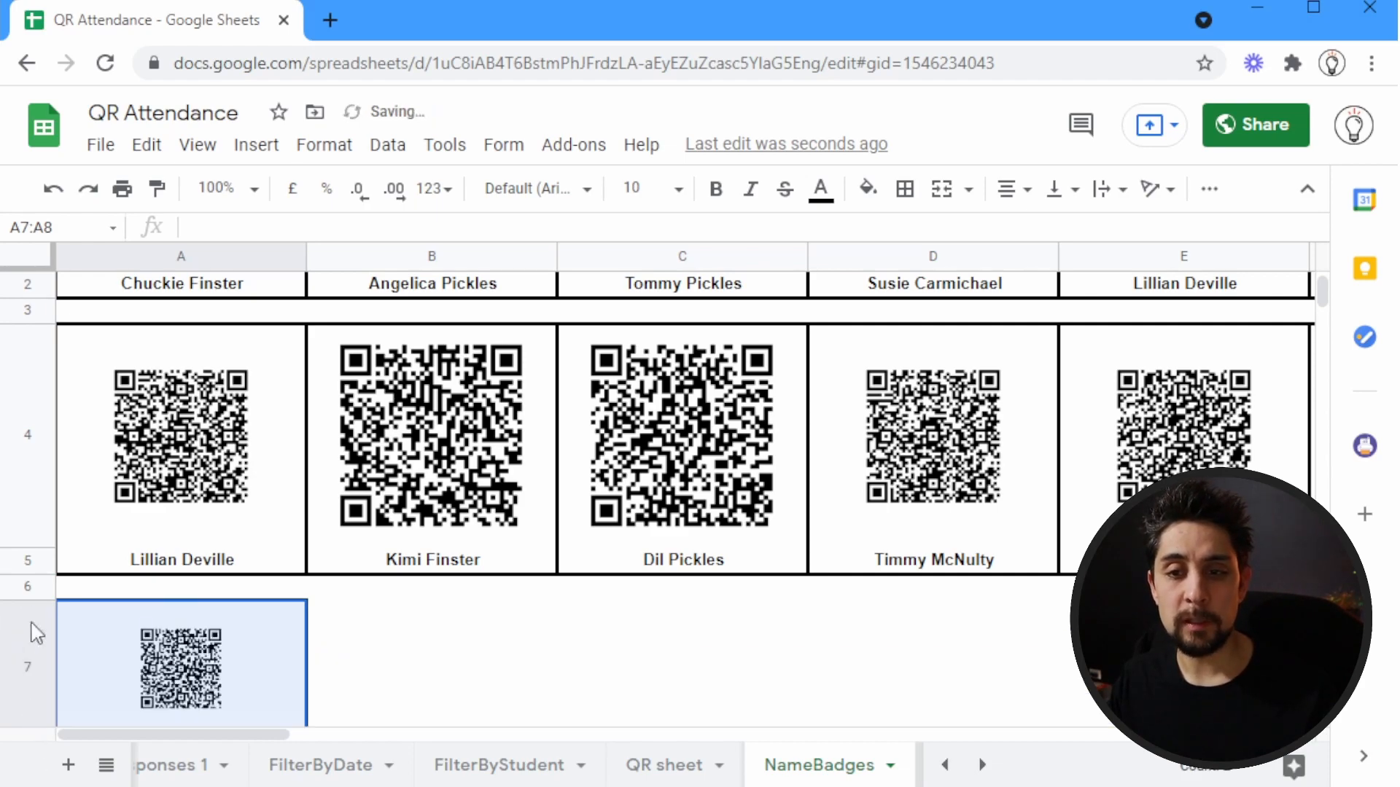
{"action": "scroll", "coordinate": [29, 594], "scroll_direction": "down", "scroll_amount": 4}
{"action": "scroll", "coordinate": [28, 571], "scroll_direction": "up", "scroll_amount": 1}
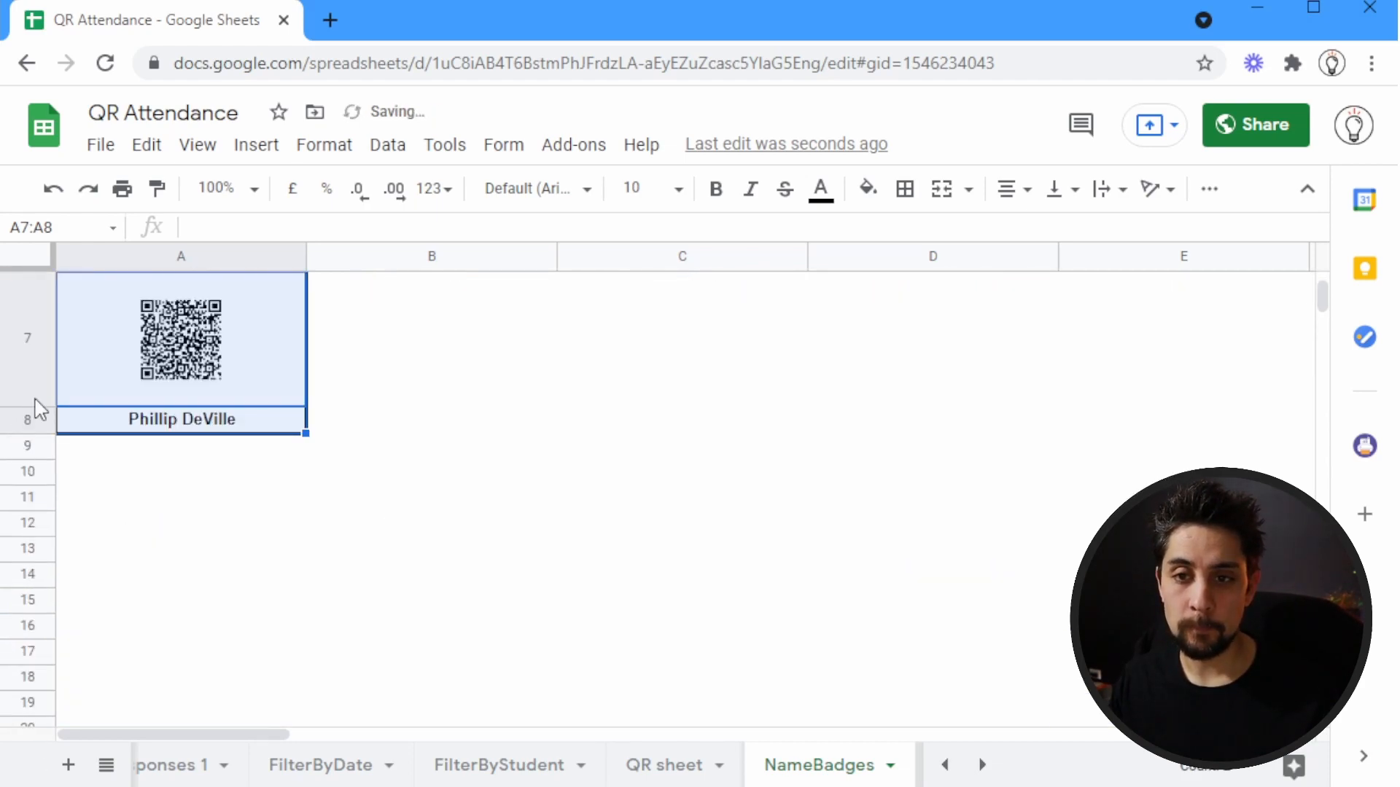
{"action": "left_click_drag", "start_coordinate": [41, 405], "coordinate": [49, 515]}
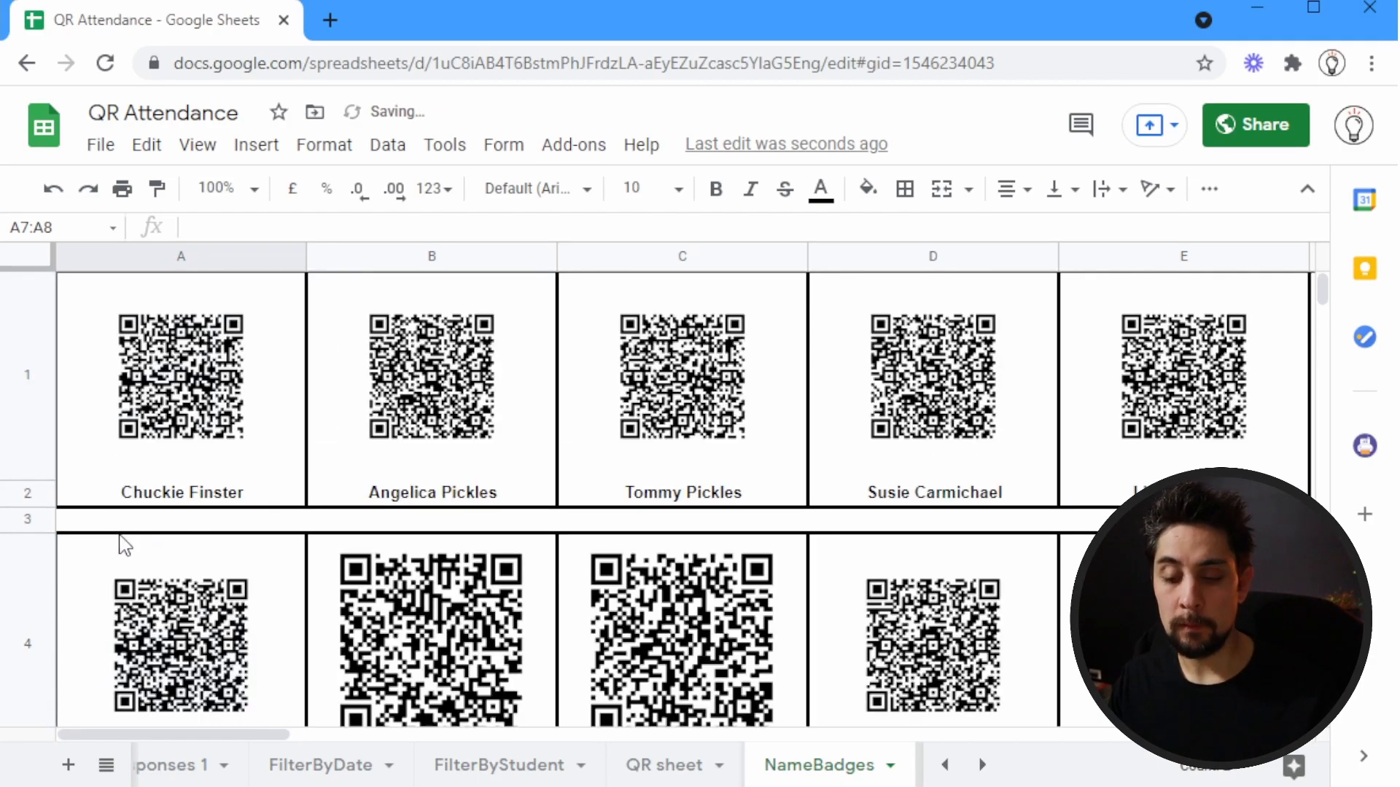
Check the page fit in the print preview and slightly reduce row 7's height to about that of row 4
{"action": "key", "text": "ctrl+p"}
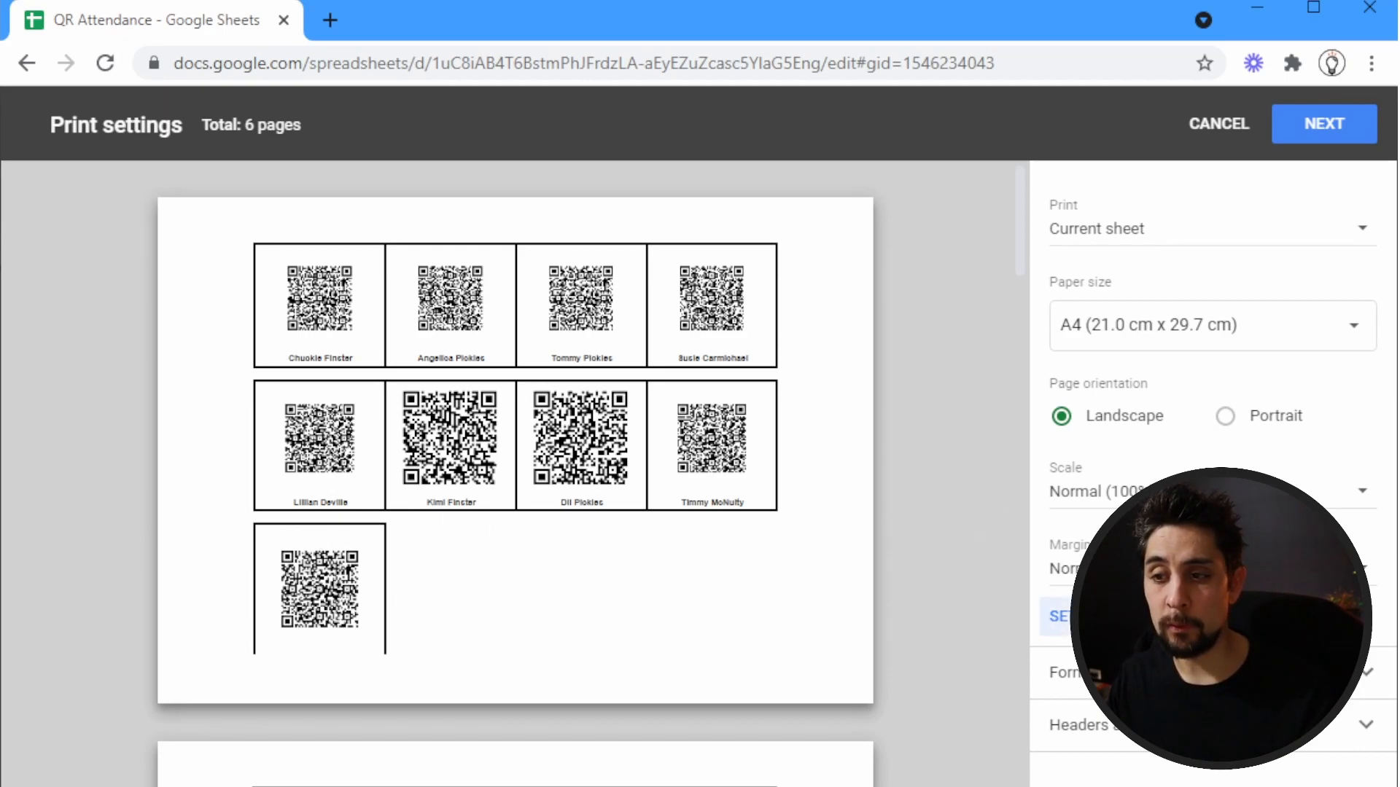
{"action": "key", "text": "Escape"}
{"action": "scroll", "coordinate": [297, 587], "scroll_direction": "down", "scroll_amount": 8}
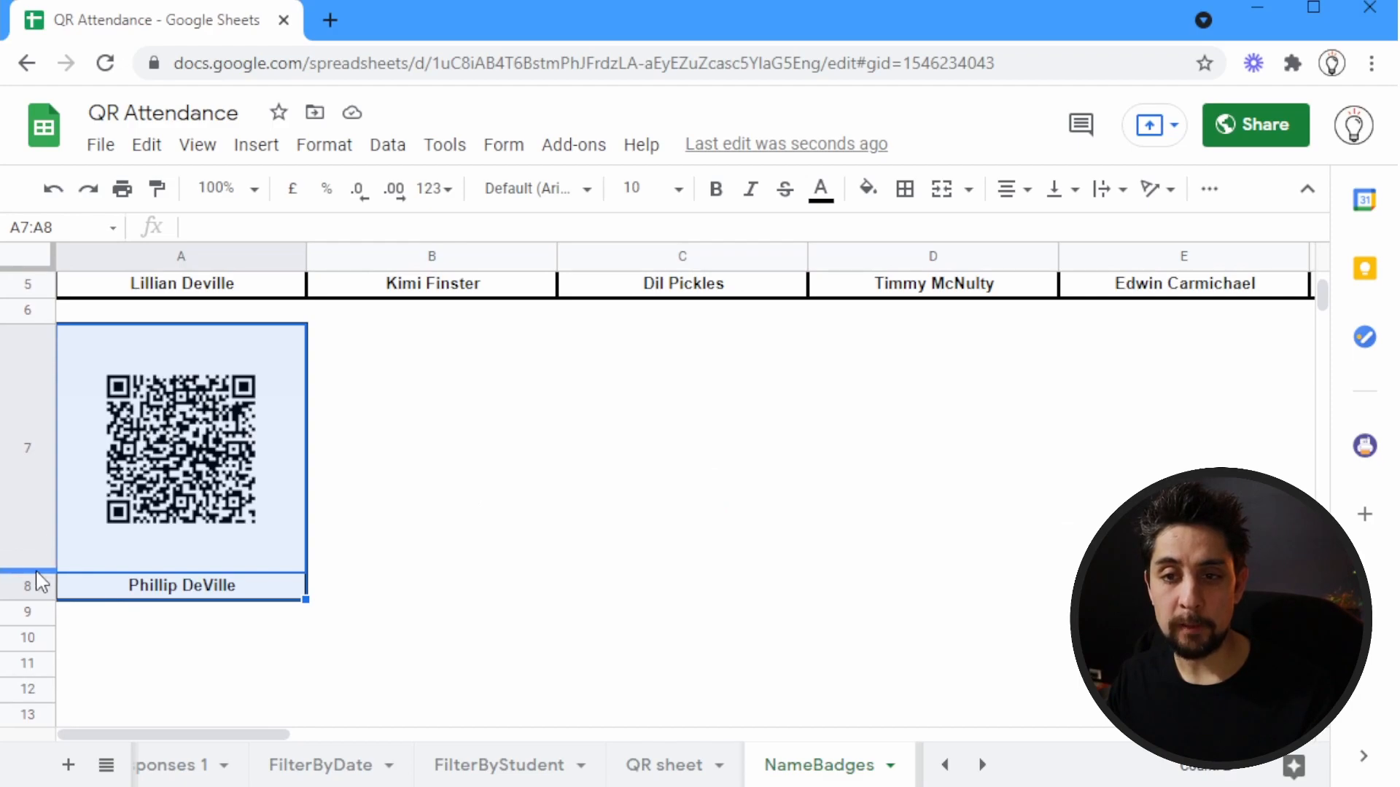
{"action": "left_click_drag", "start_coordinate": [35, 574], "coordinate": [39, 541]}
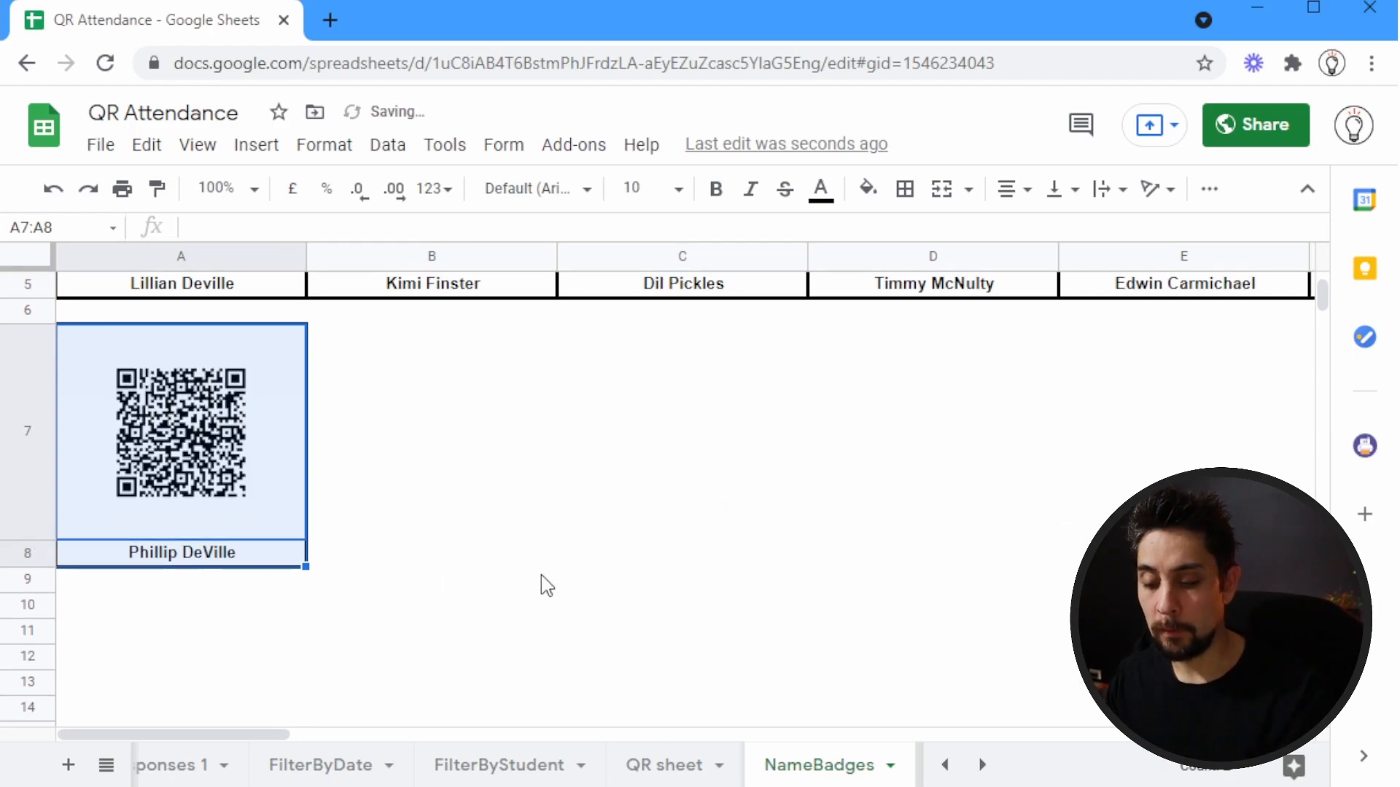
Set a custom page break after column D in the print settings and confirm the breaks
{"action": "key", "text": "ctrl+p"}
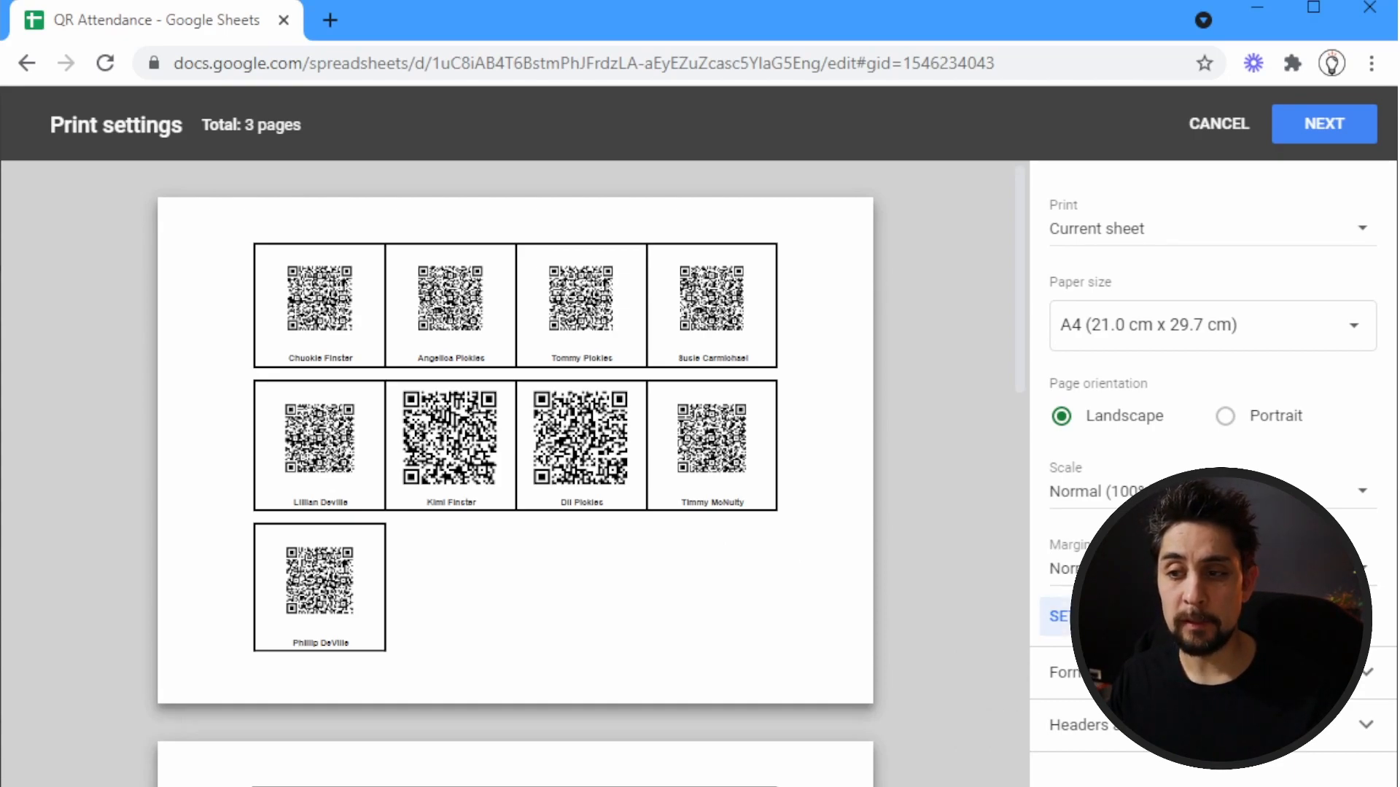
{"action": "left_click", "coordinate": [1057, 616]}
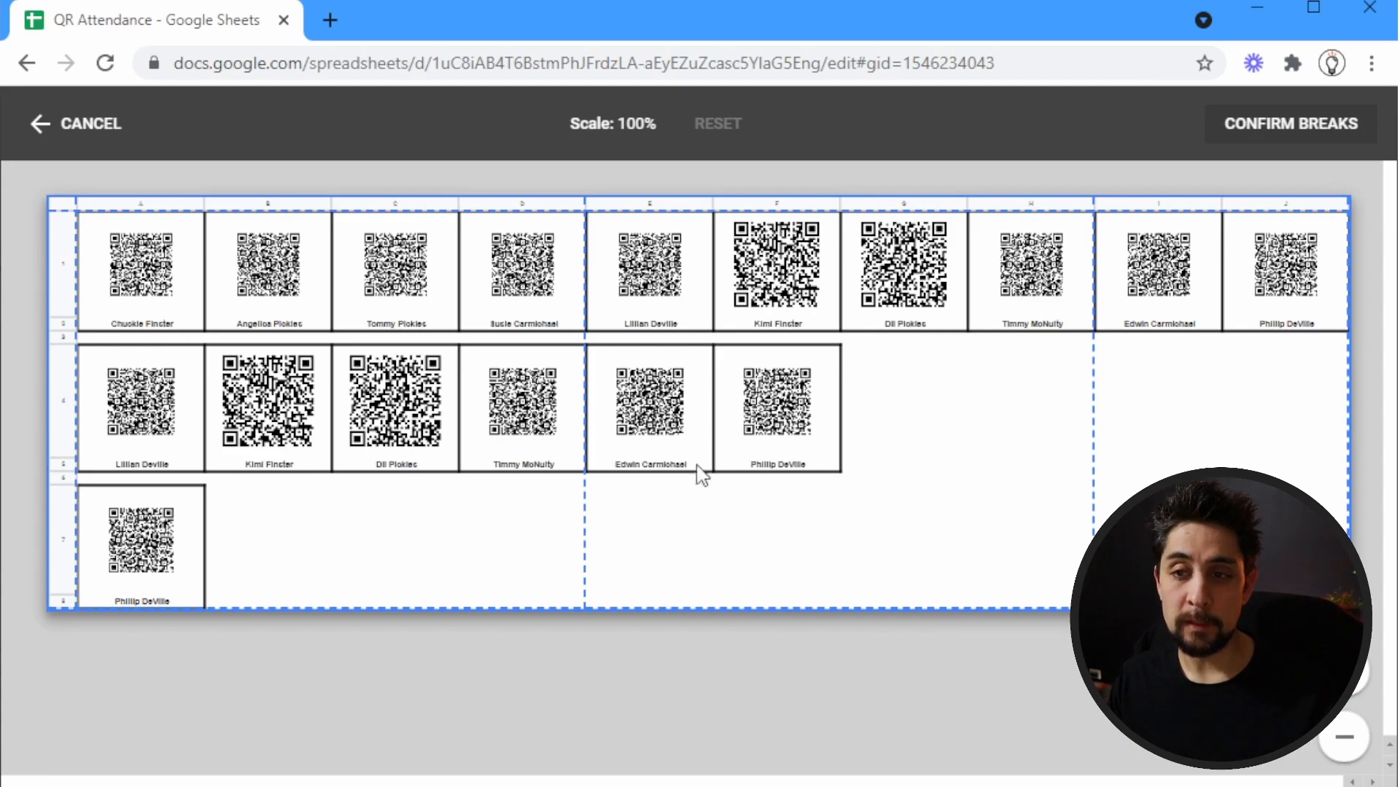
{"action": "mouse_move", "coordinate": [584, 406]}
{"action": "left_mouse_down"}
{"action": "mouse_move", "coordinate": [738, 406]}
{"action": "mouse_move", "coordinate": [584, 406]}
{"action": "left_mouse_up"}
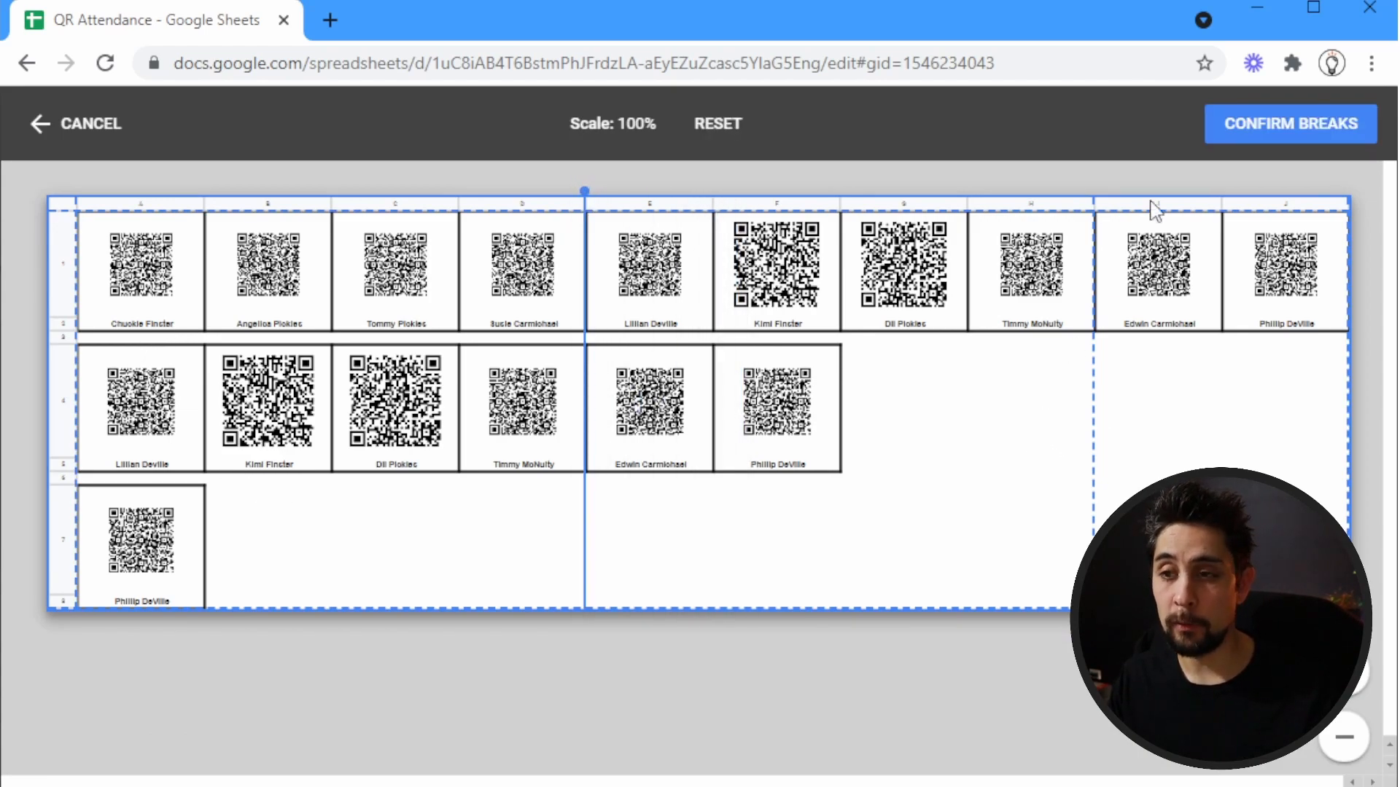
{"action": "left_click", "coordinate": [1253, 124]}
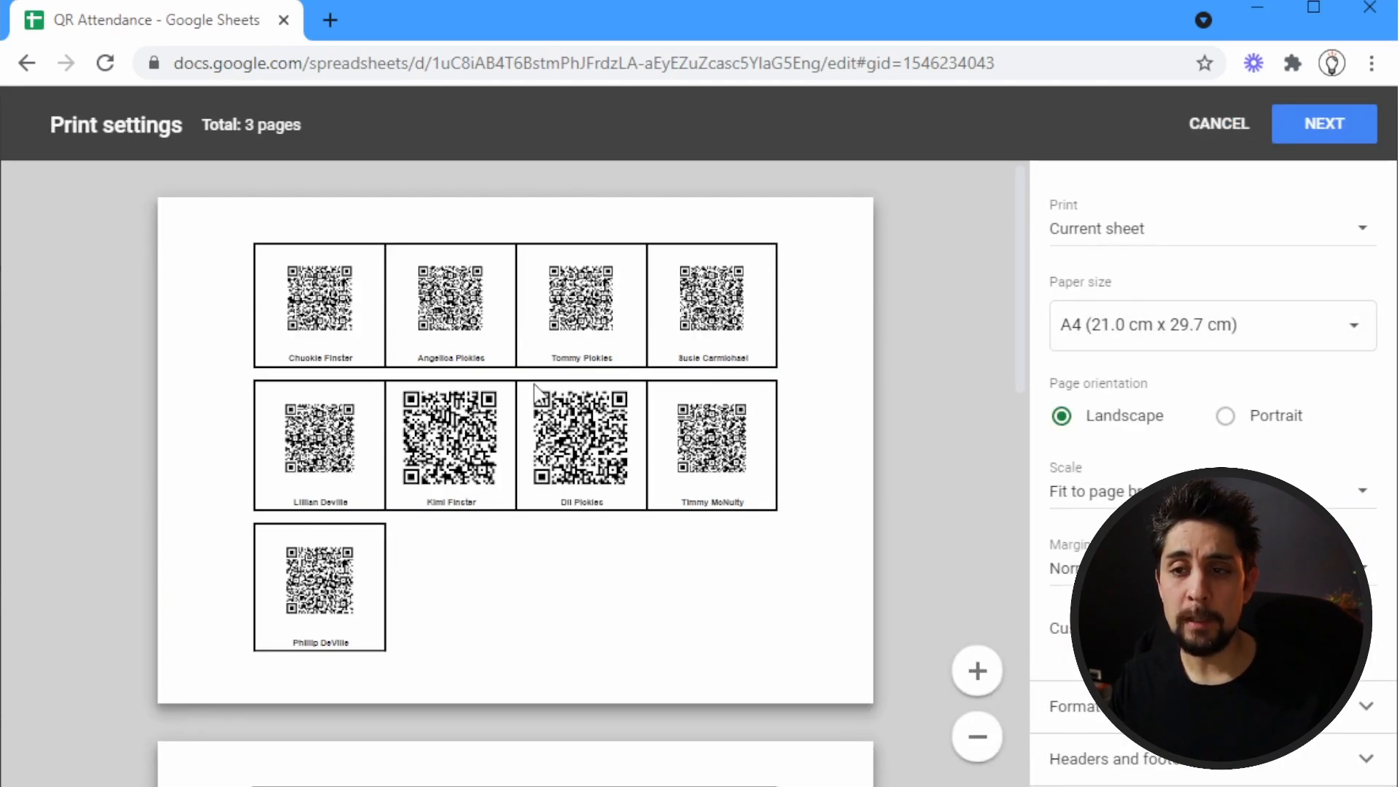
Review the badge pages in the print preview and return to the sheet without printing
{"action": "scroll", "coordinate": [538, 394], "scroll_direction": "down", "scroll_amount": 12}
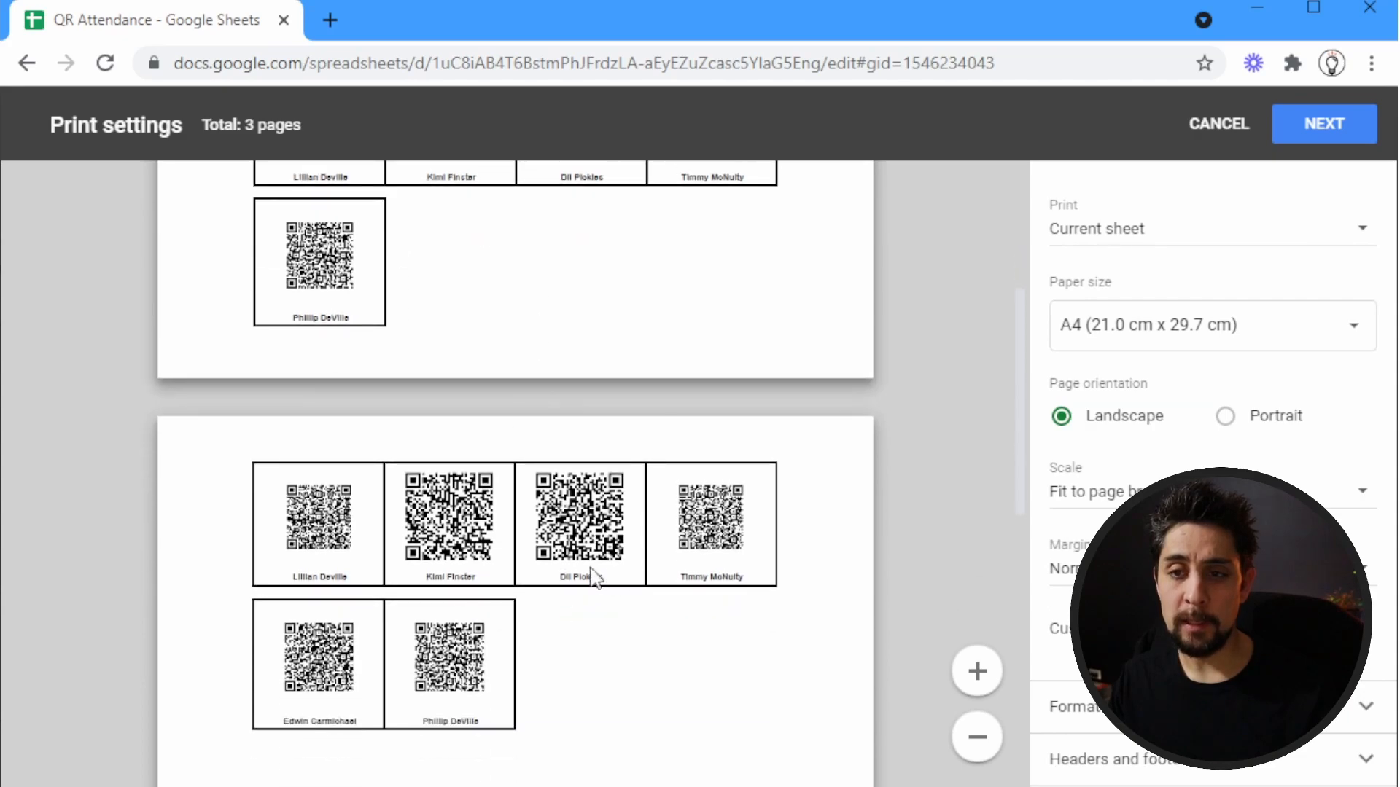
{"action": "scroll", "coordinate": [559, 566], "scroll_direction": "up", "scroll_amount": 6}
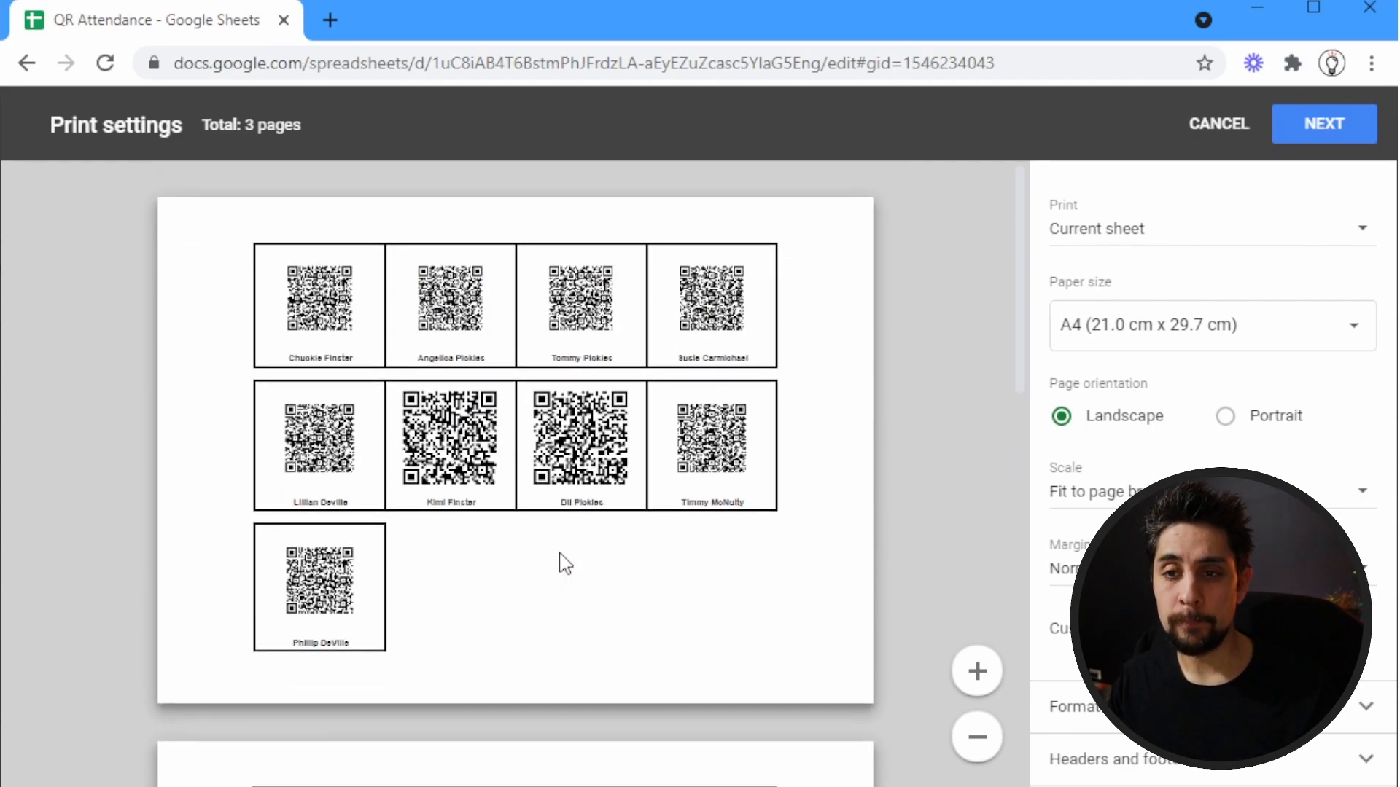
{"action": "left_click", "coordinate": [1216, 133]}
{"action": "scroll", "coordinate": [562, 560], "scroll_direction": "up", "scroll_amount": 5}
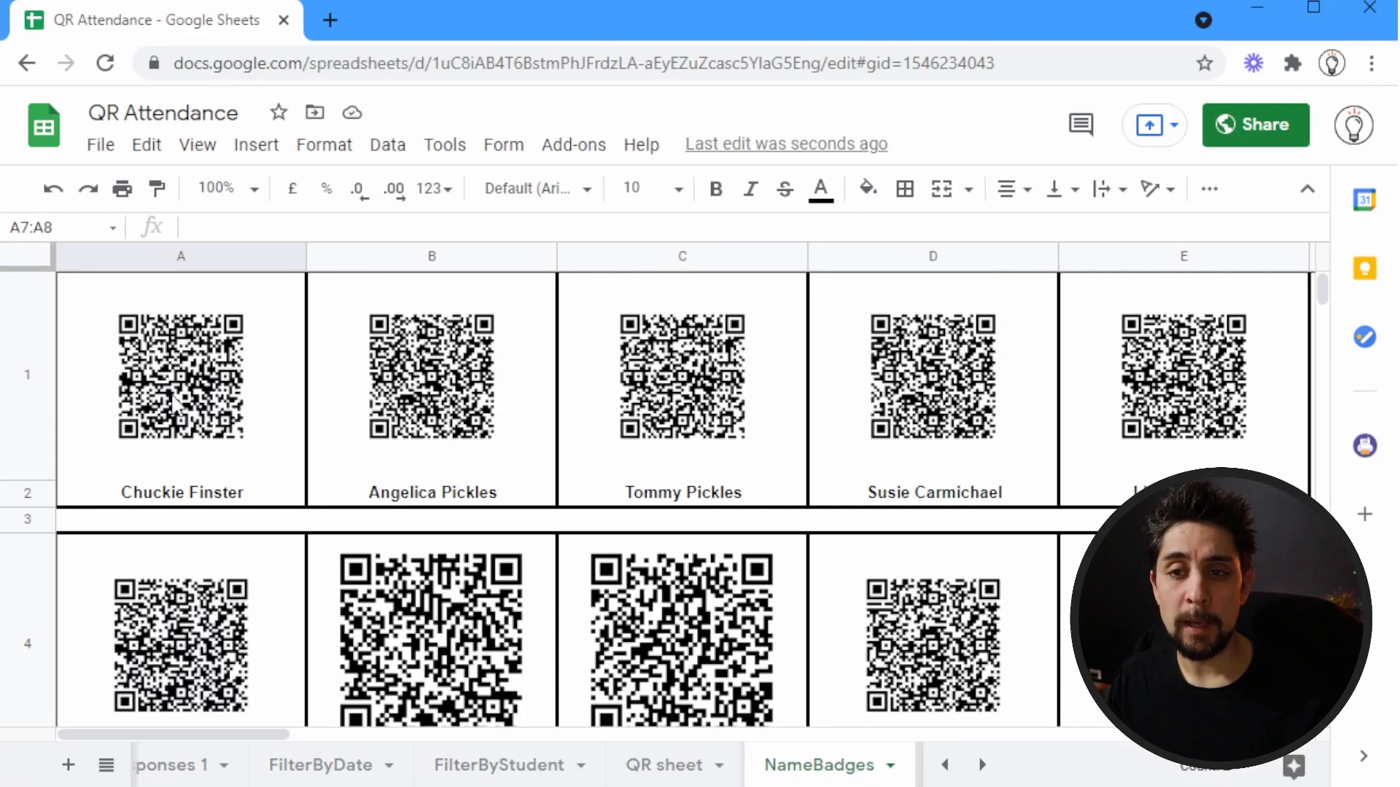
{"action": "left_click", "coordinate": [195, 466]}
{"action": "scroll", "coordinate": [444, 524], "scroll_direction": "down", "scroll_amount": 5}
{"action": "scroll", "coordinate": [444, 523], "scroll_direction": "up", "scroll_amount": 5}
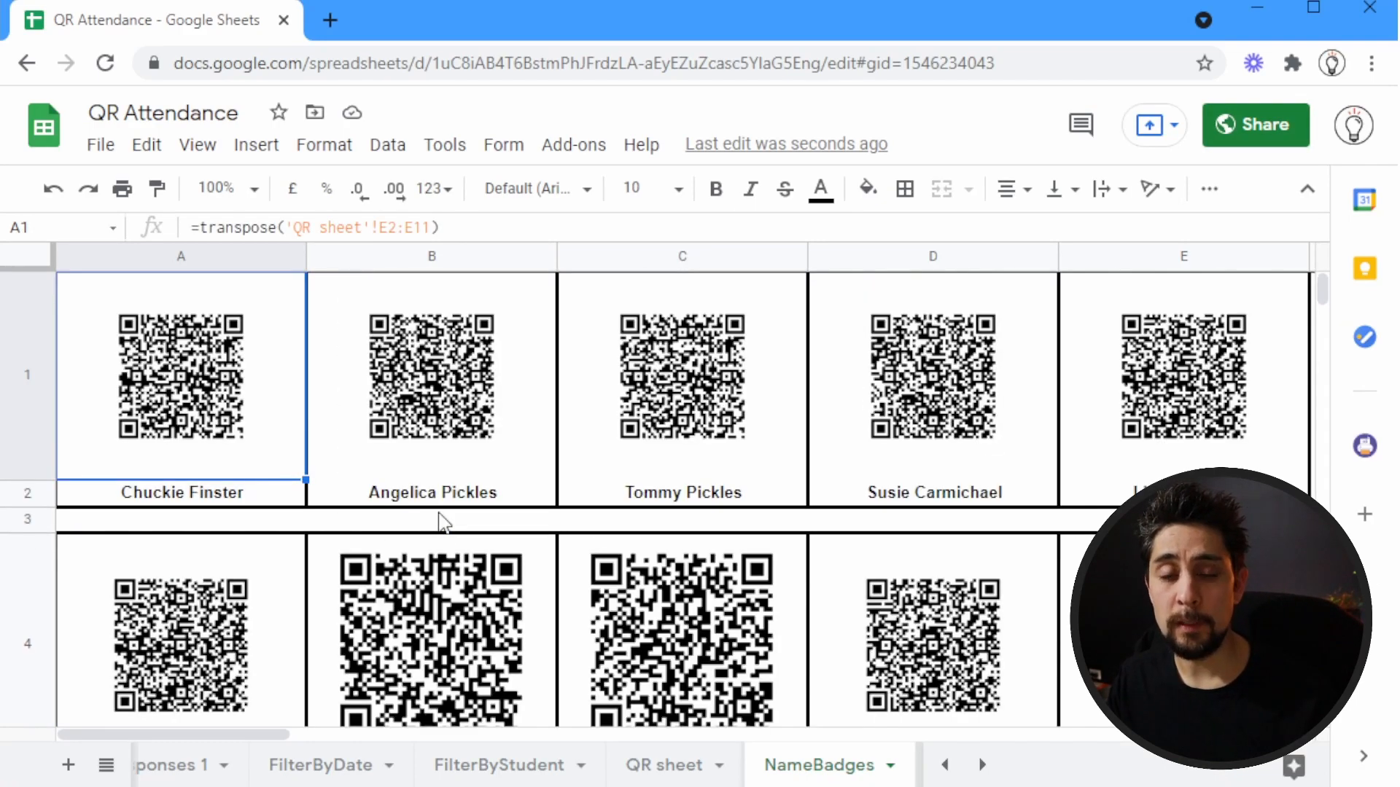